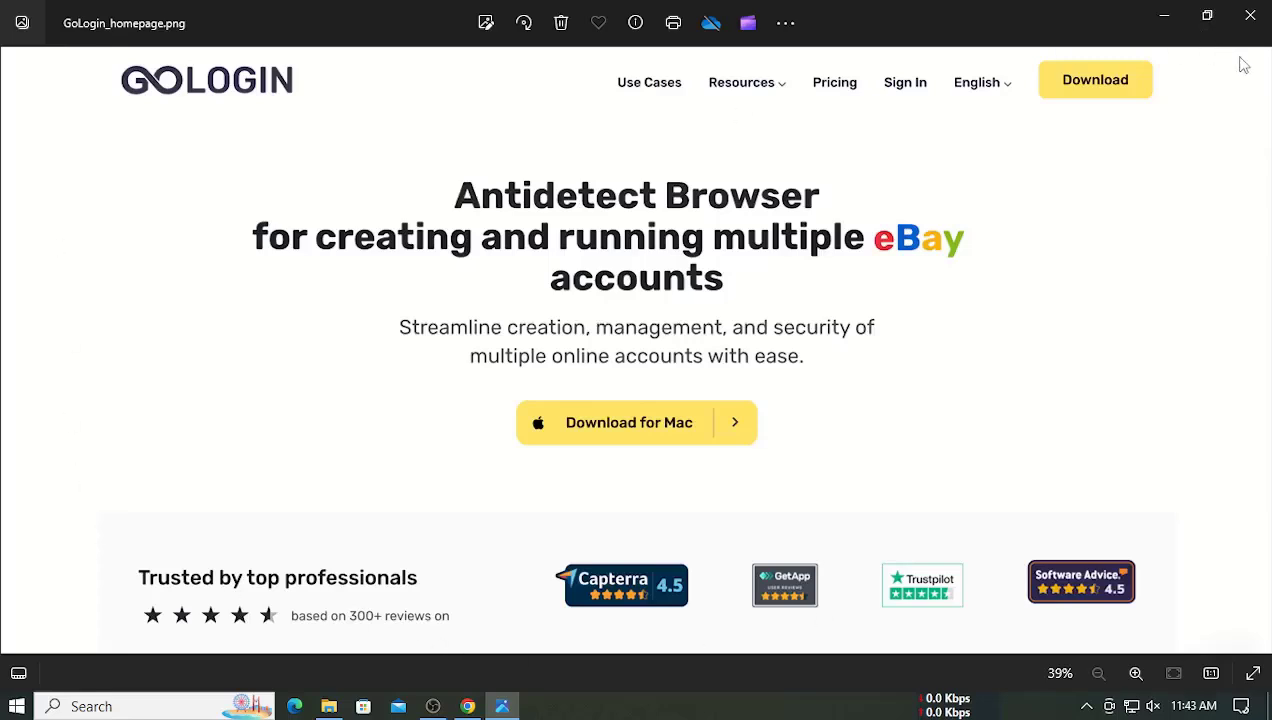
# - Minimize the GoLogin homepage image and open a maximized Chrome window from the personal profile shortcut on the desktop
pyautogui.click(1168, 22)
pyautogui.click(1163, 12)
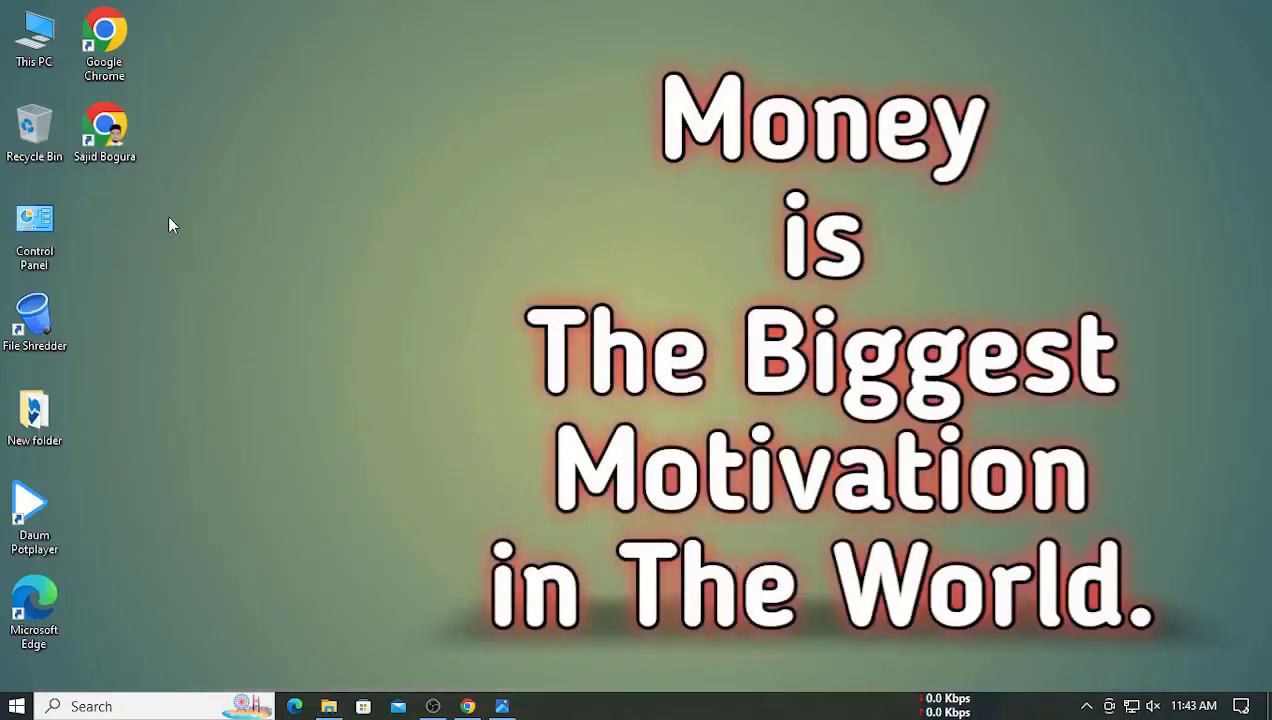
pyautogui.moveTo(232, 189); pyautogui.dragTo(112, 128)
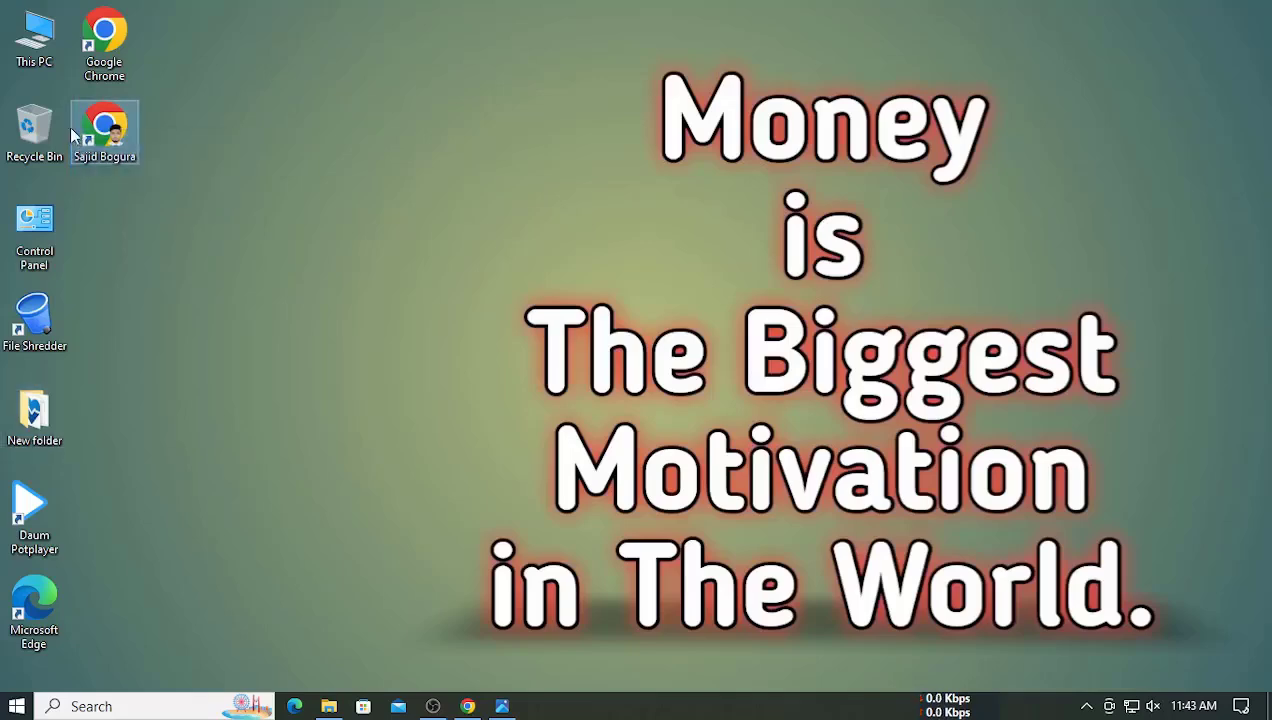
pyautogui.click(211, 150)
pyautogui.doubleClick(108, 136)
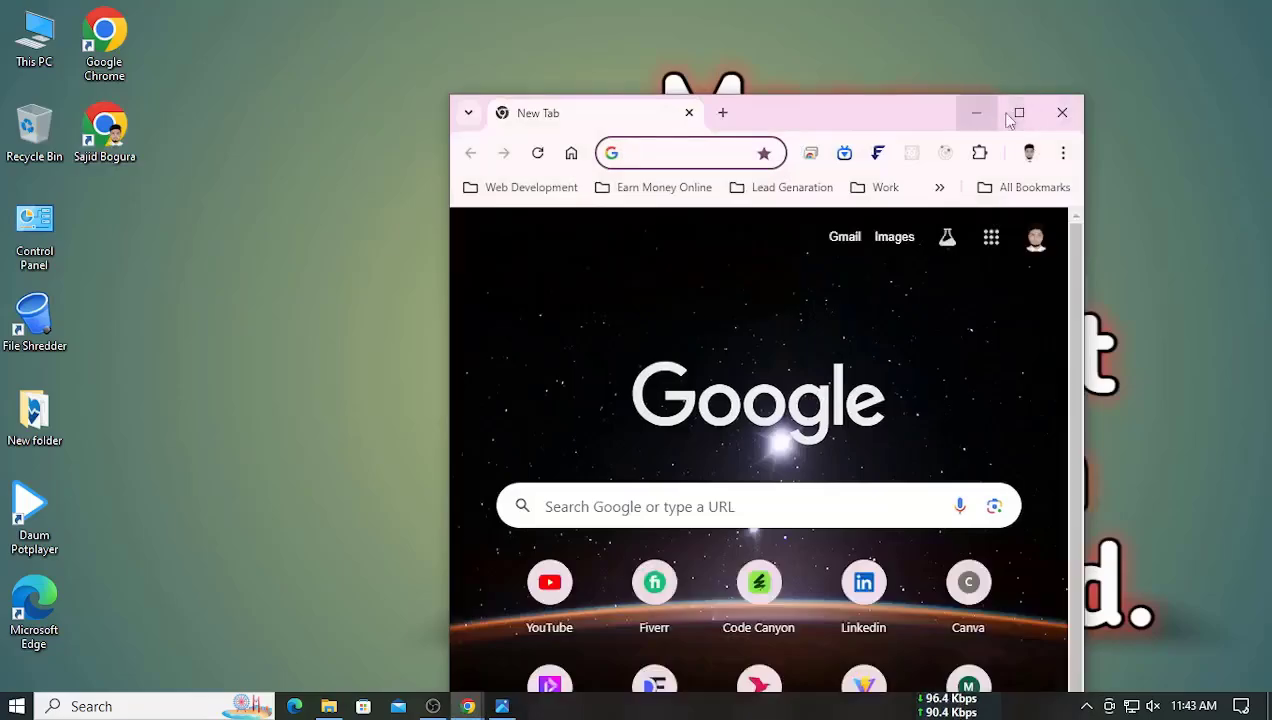
pyautogui.click(1018, 113)
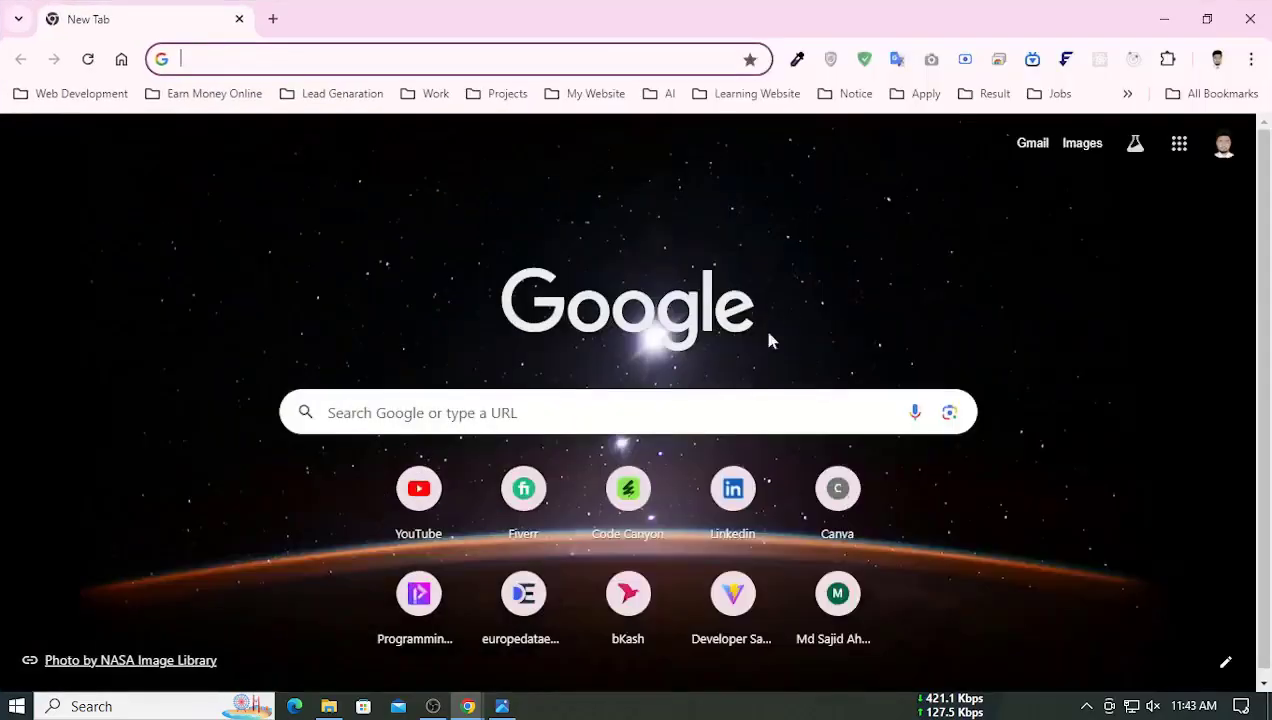
# - Search Google for "go login" and open the official gologin.com result
pyautogui.click(522, 409)
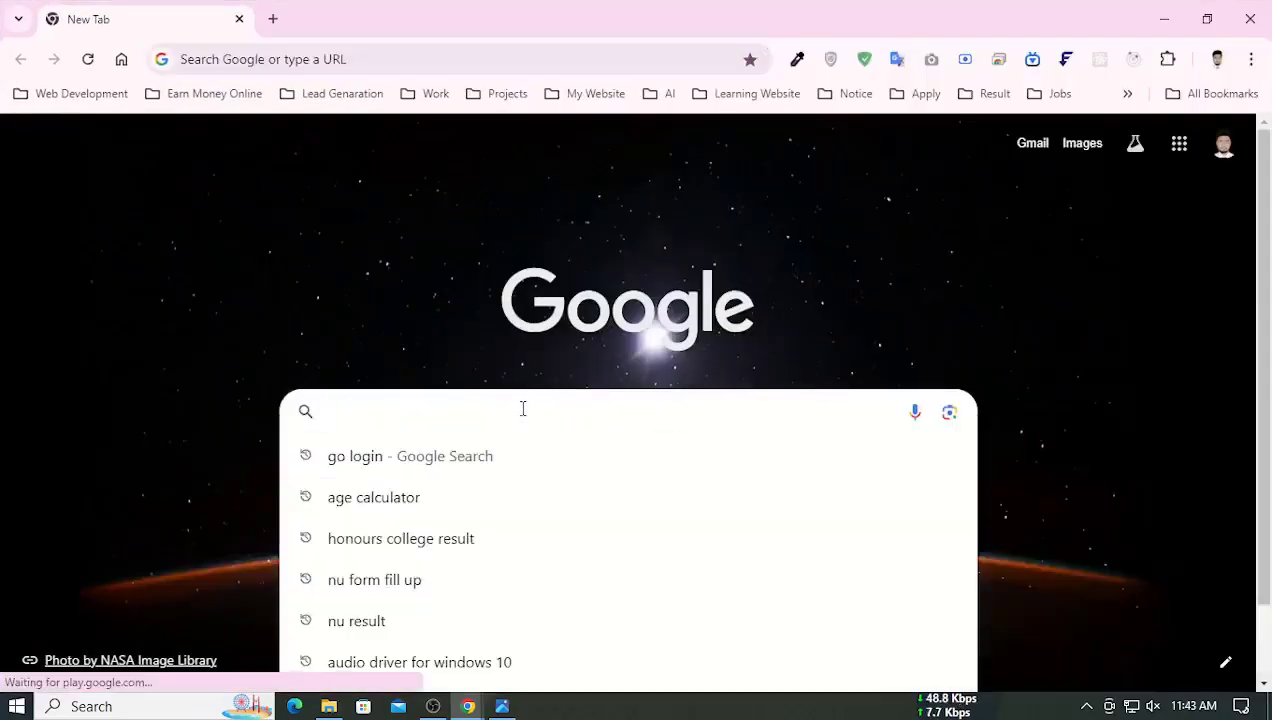
pyautogui.write('g')
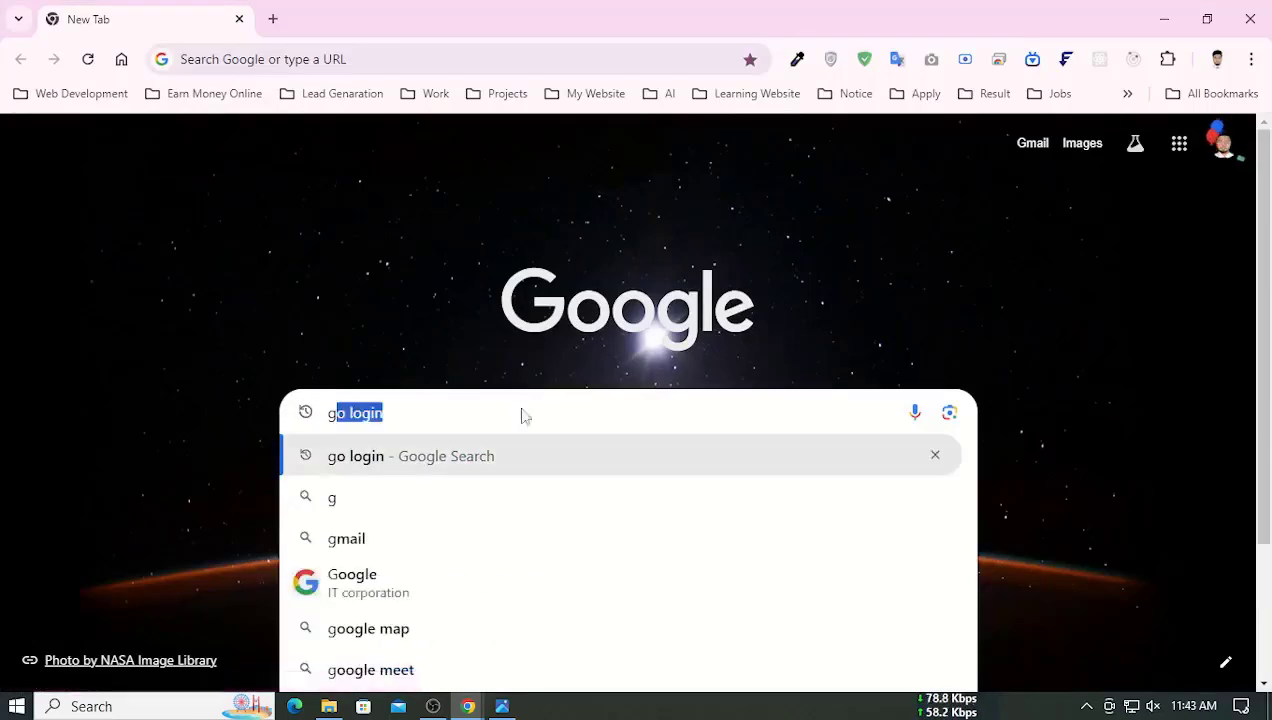
pyautogui.press('Return')
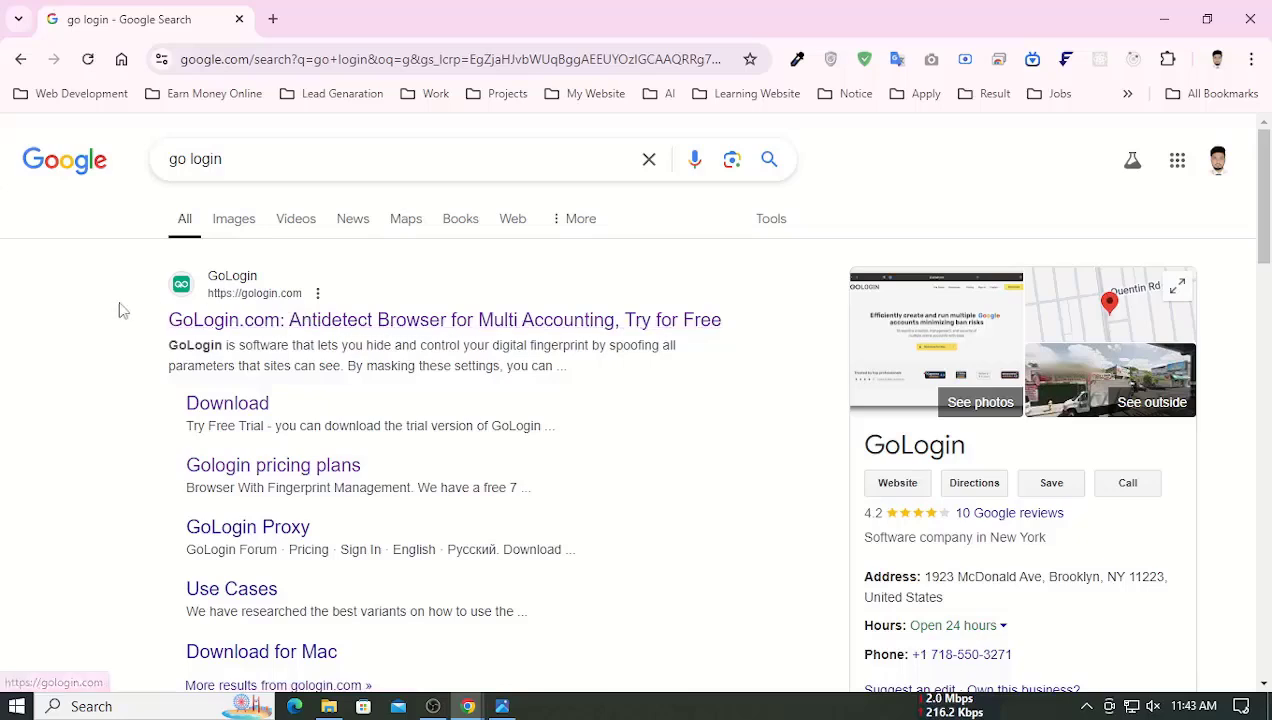
pyautogui.click(221, 316)
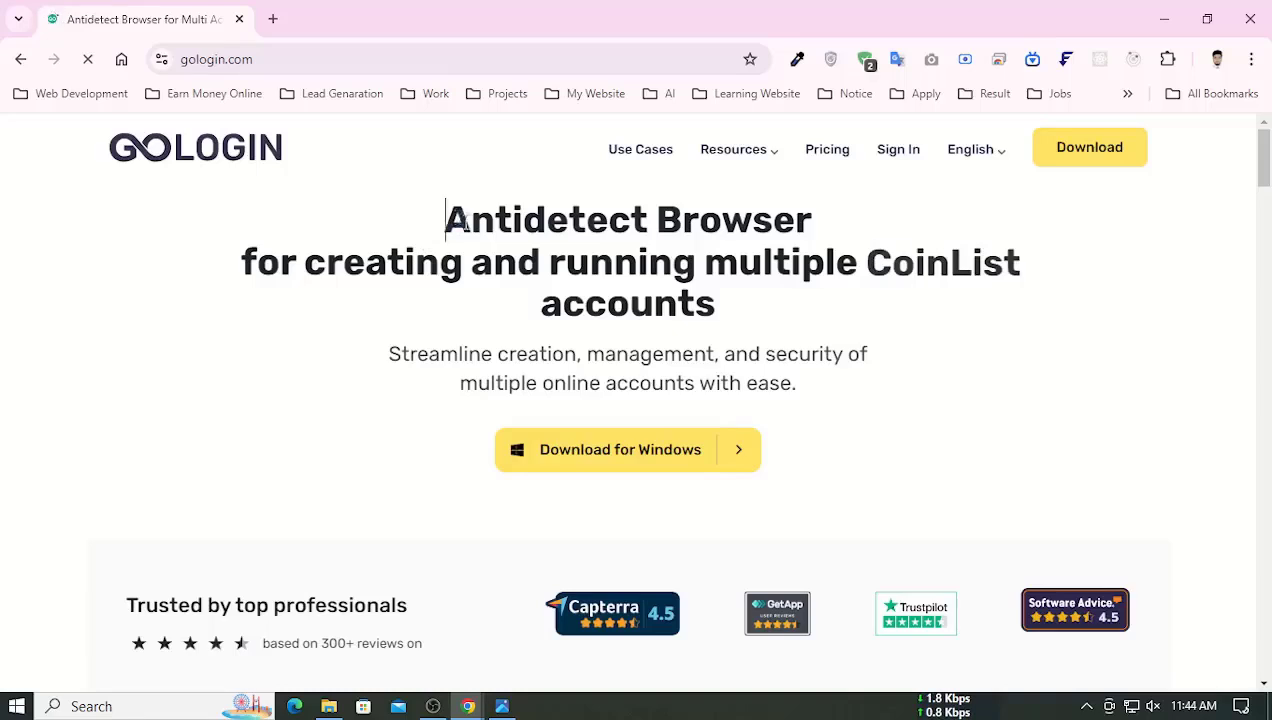
# - Read the homepage headline and the sections on anonymous surfing, digital fingerprints and the anti-detect browser
pyautogui.moveTo(446, 219); pyautogui.dragTo(763, 263)
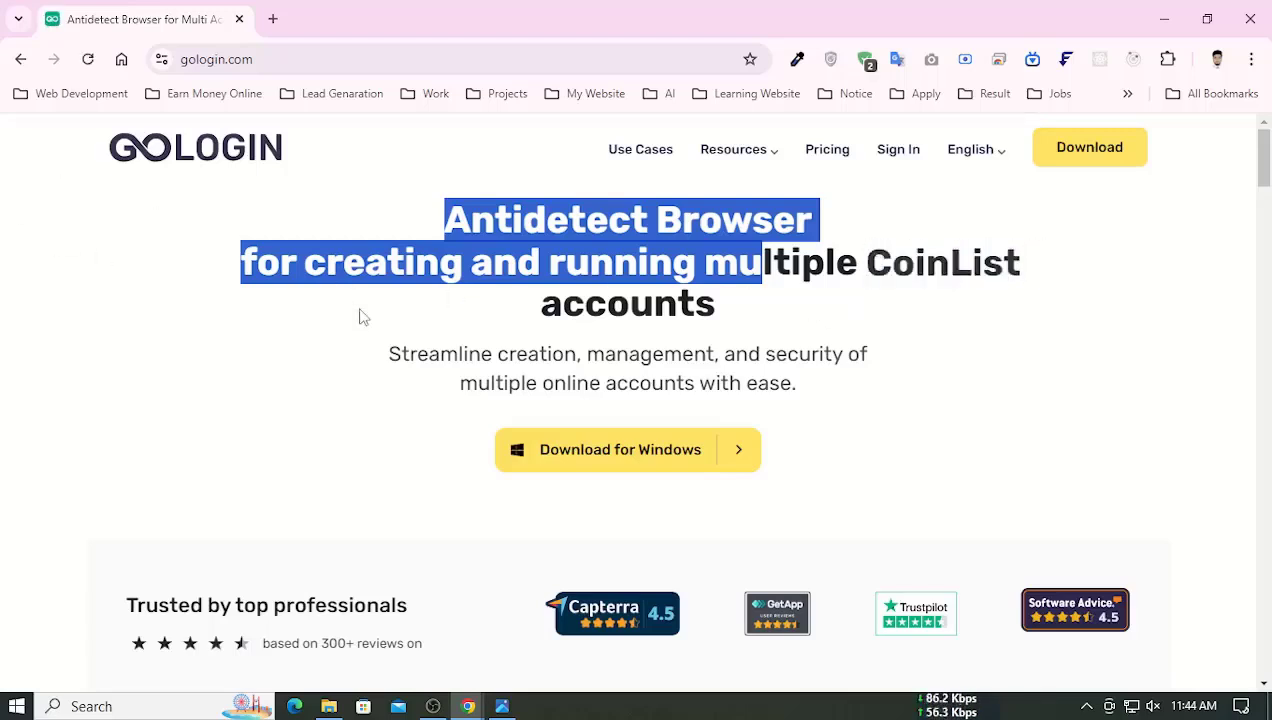
pyautogui.scroll(-8, 363, 316)
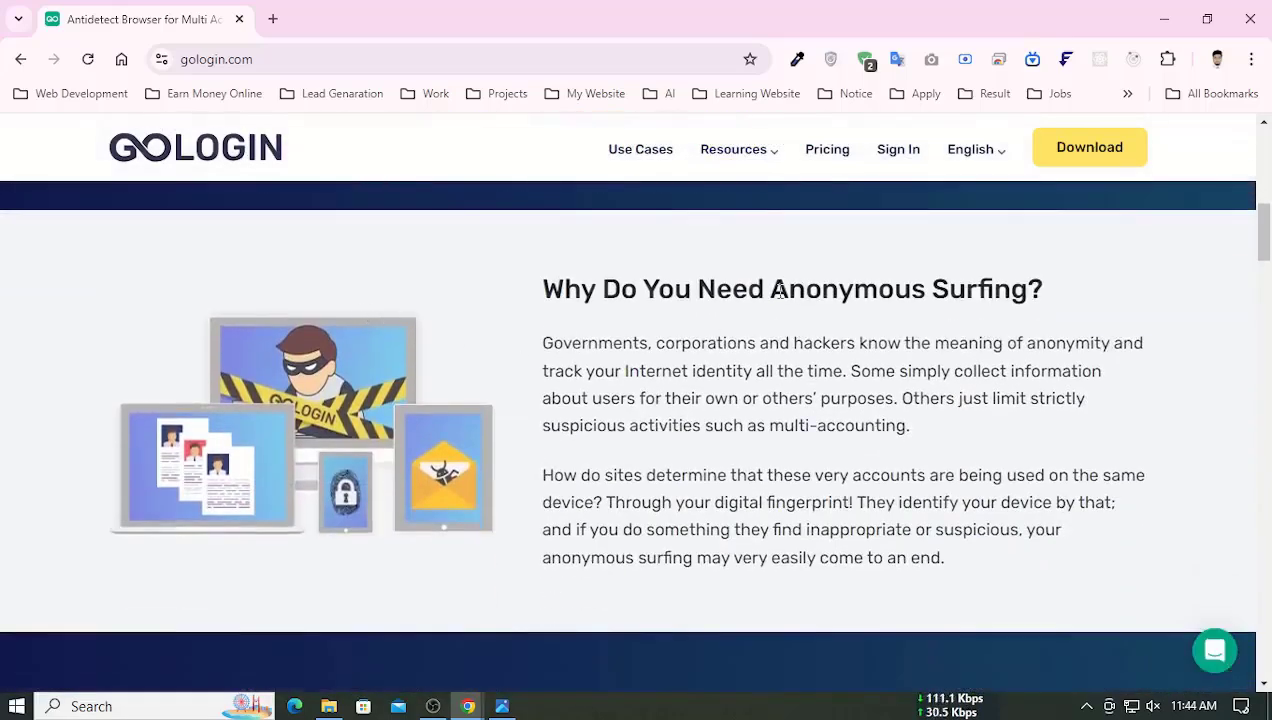
pyautogui.moveTo(769, 289); pyautogui.dragTo(1038, 290)
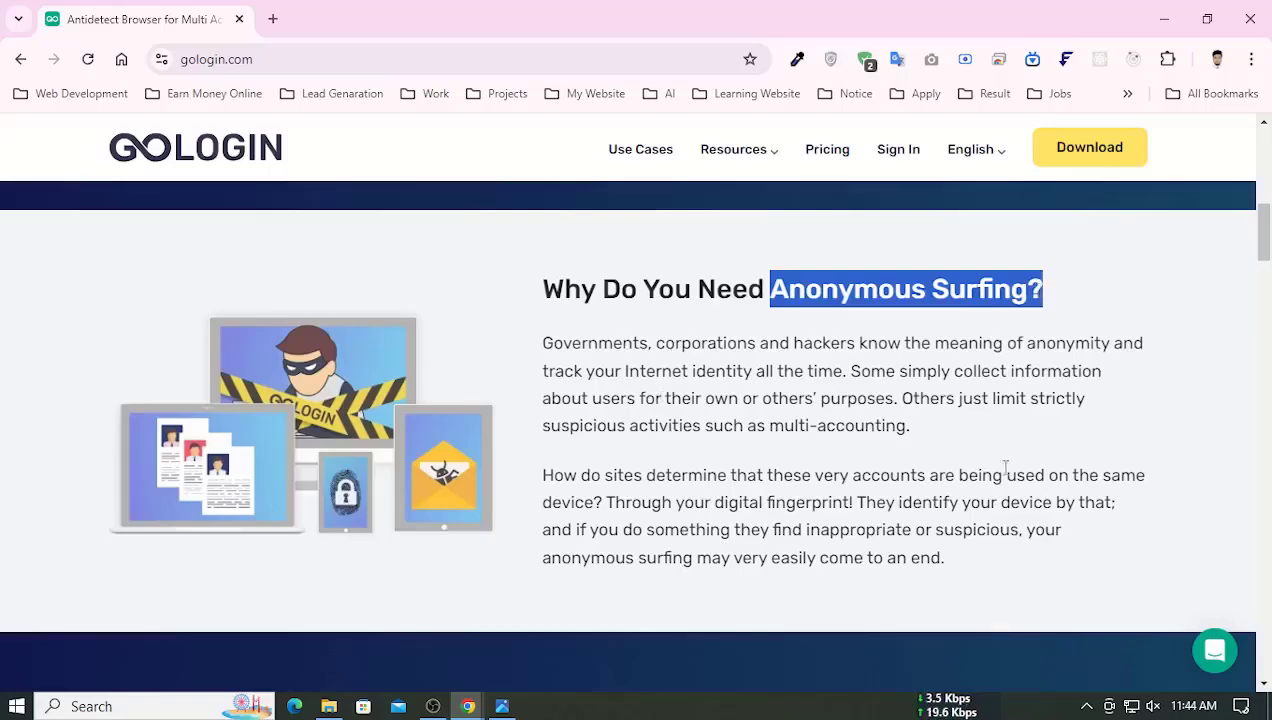
pyautogui.scroll(-8, 634, 343)
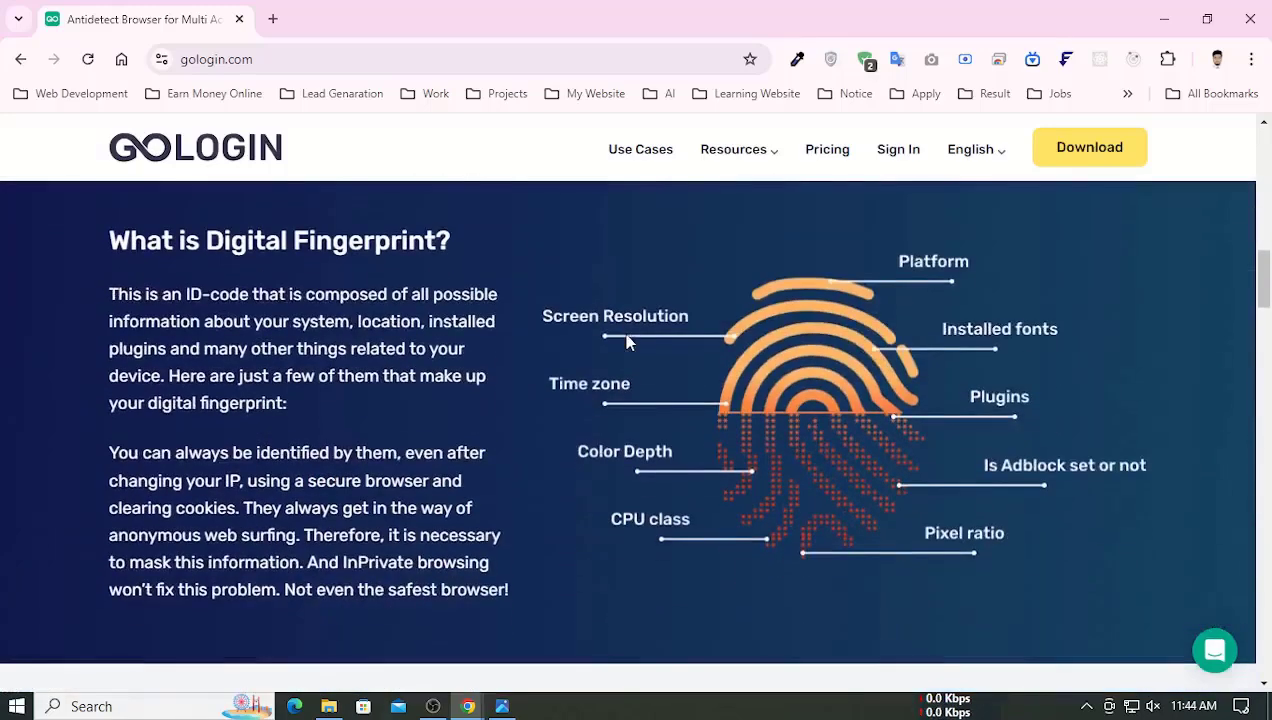
pyautogui.scroll(-5, 625, 340)
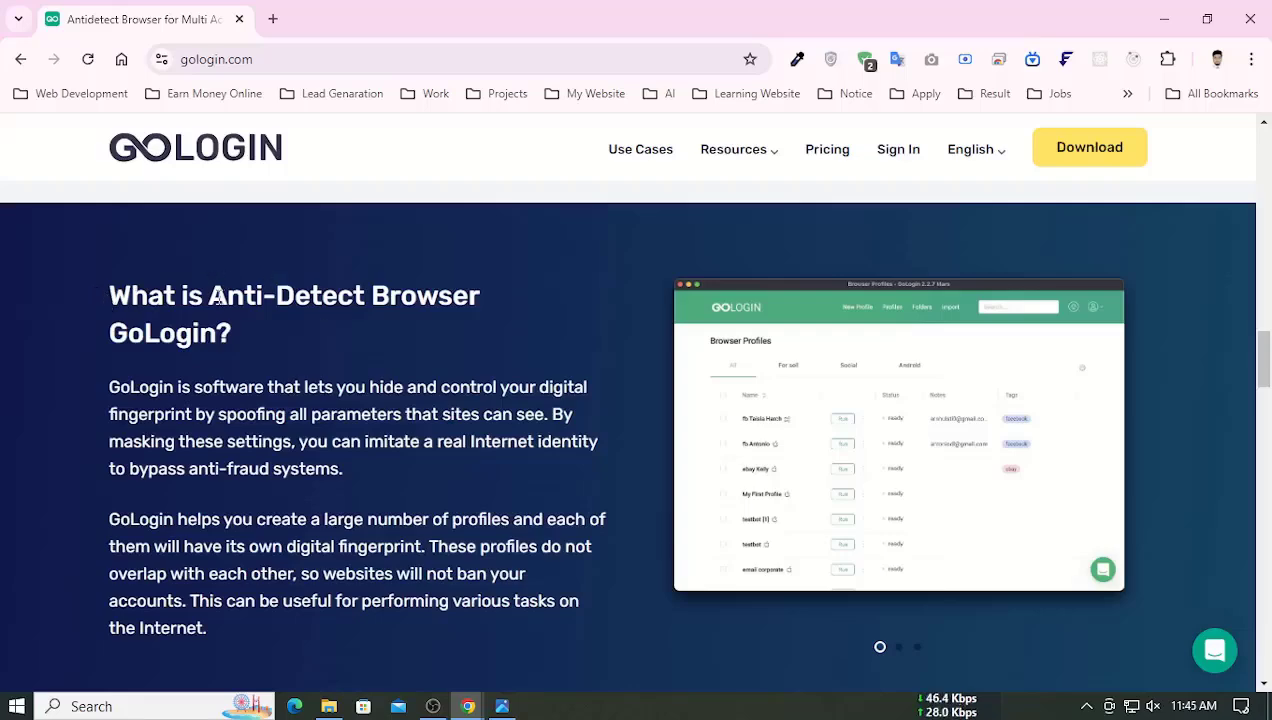
pyautogui.moveTo(210, 295); pyautogui.dragTo(468, 296)
pyautogui.scroll(-2, 470, 300)
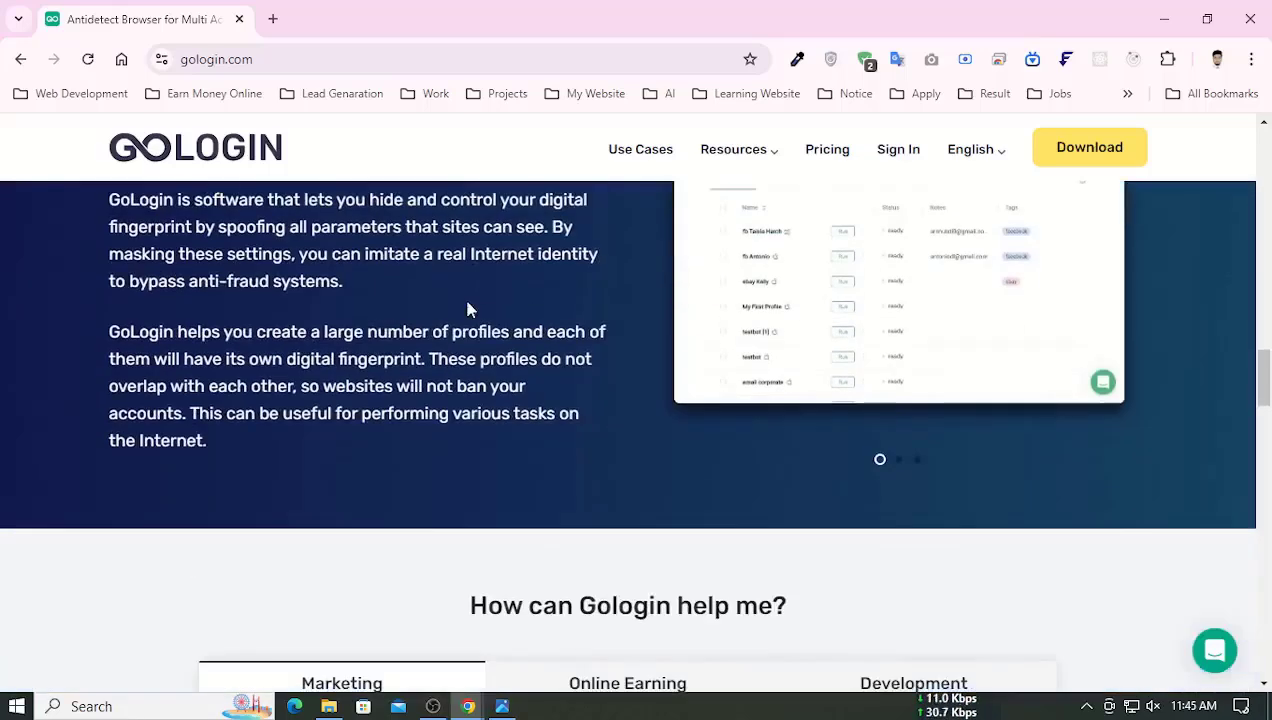
# - Examine the Online Earning use cases, the Orbita browser and Advantages sections, and the free trial offer on the homepage
pyautogui.scroll(-3, 468, 305)
pyautogui.scroll(-2, 466, 300)
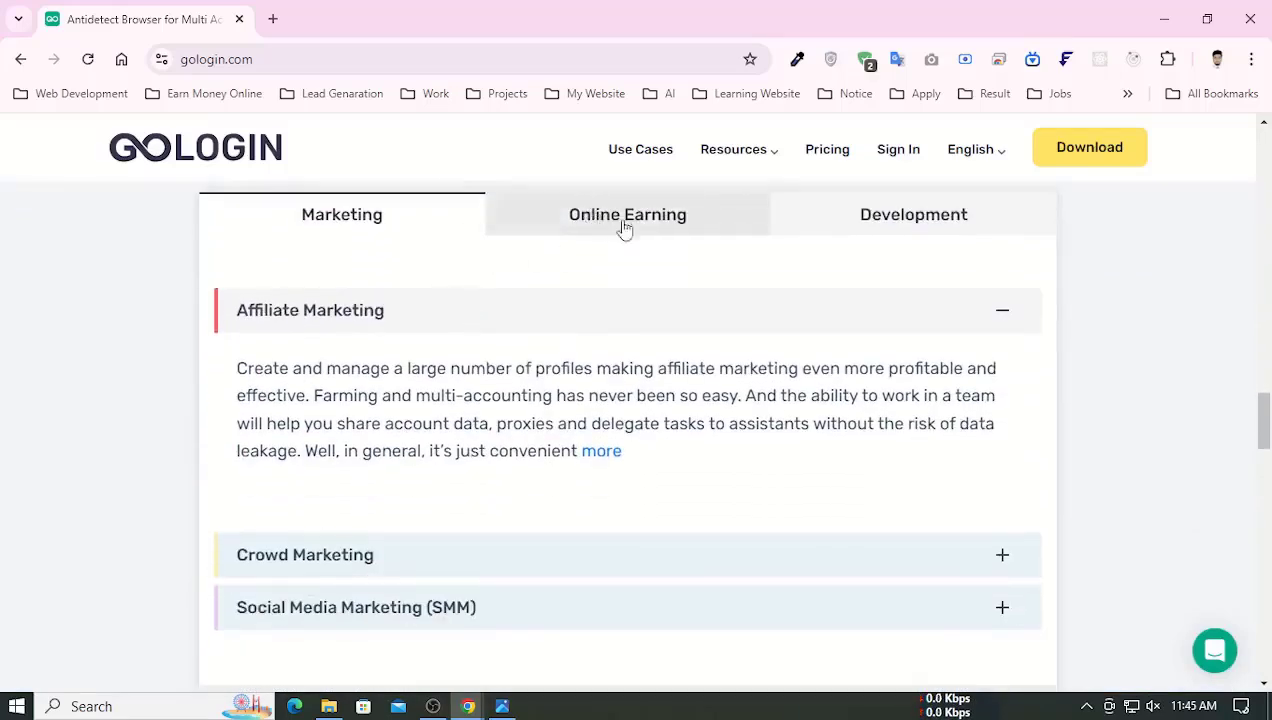
pyautogui.click(580, 229)
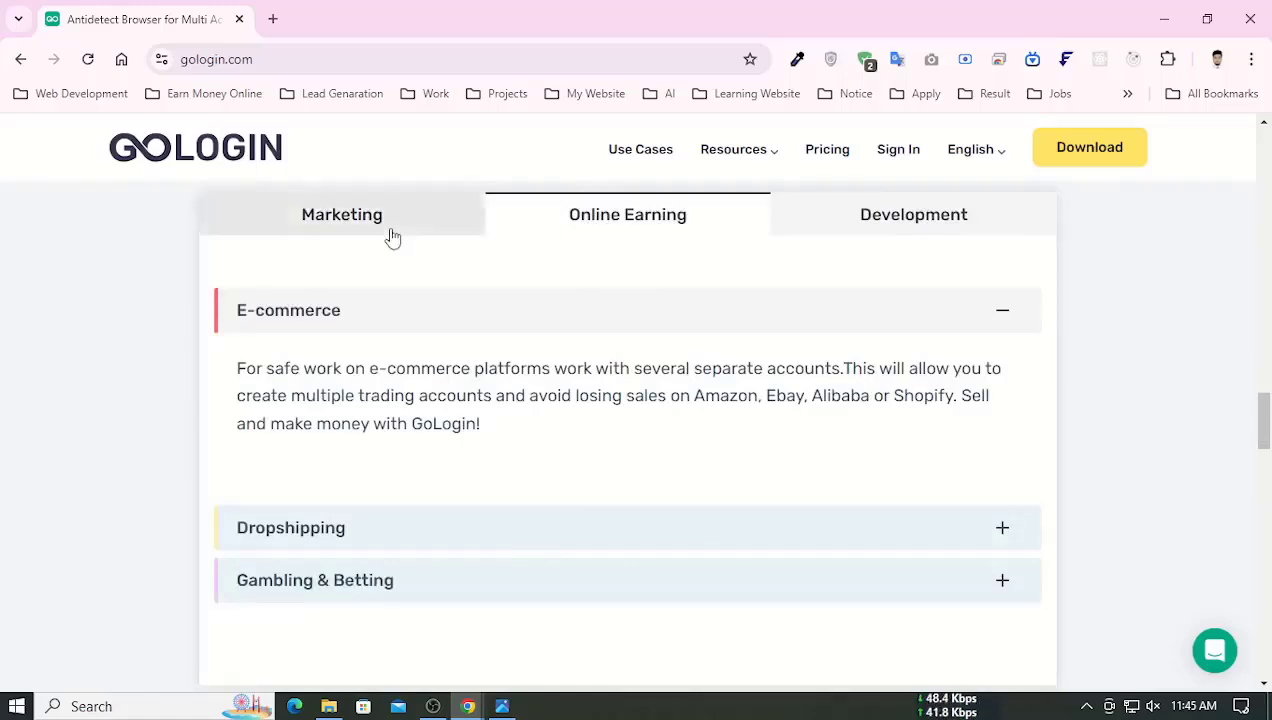
pyautogui.scroll(-5, 457, 312)
pyautogui.scroll(-6, 481, 329)
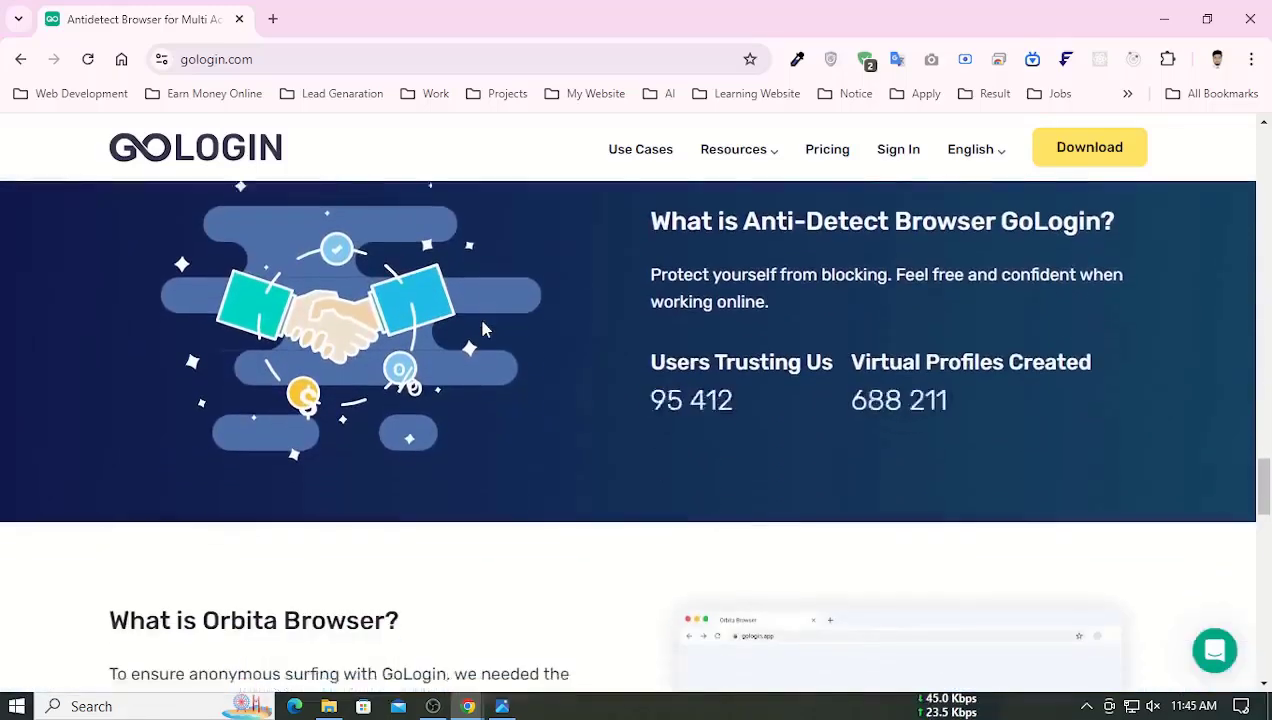
pyautogui.scroll(-10, 484, 323)
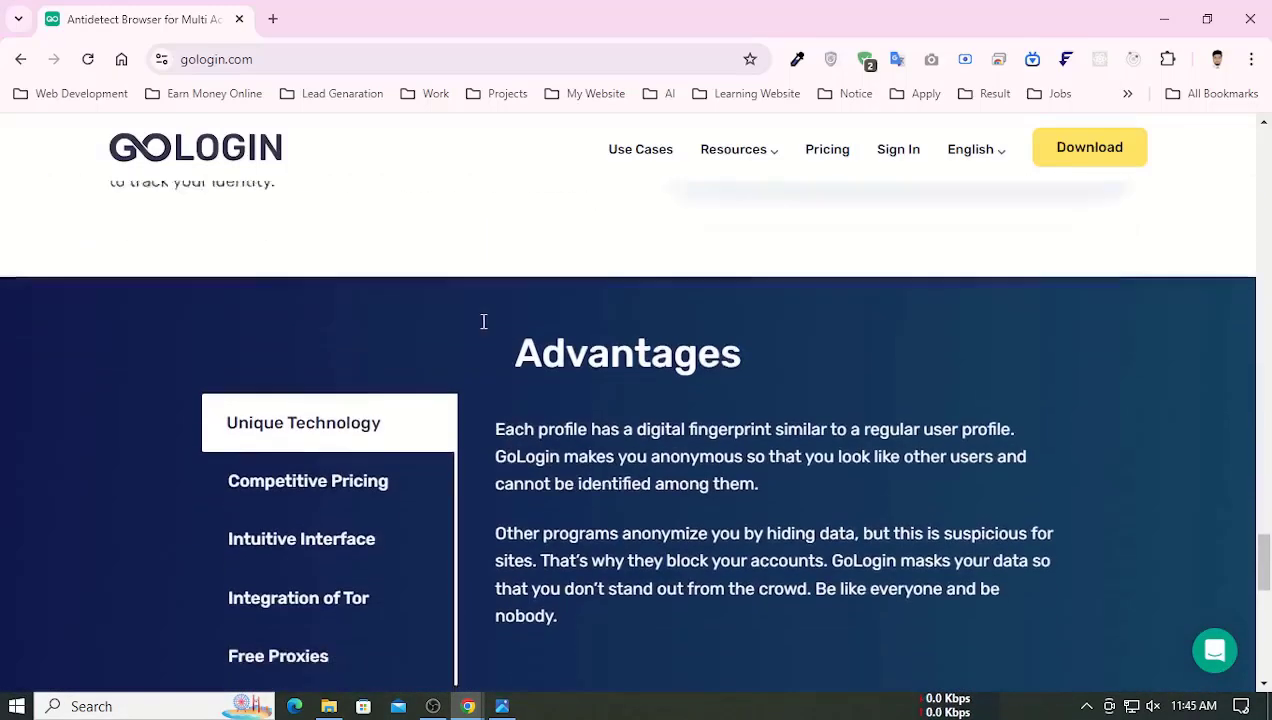
pyautogui.scroll(-1, 477, 314)
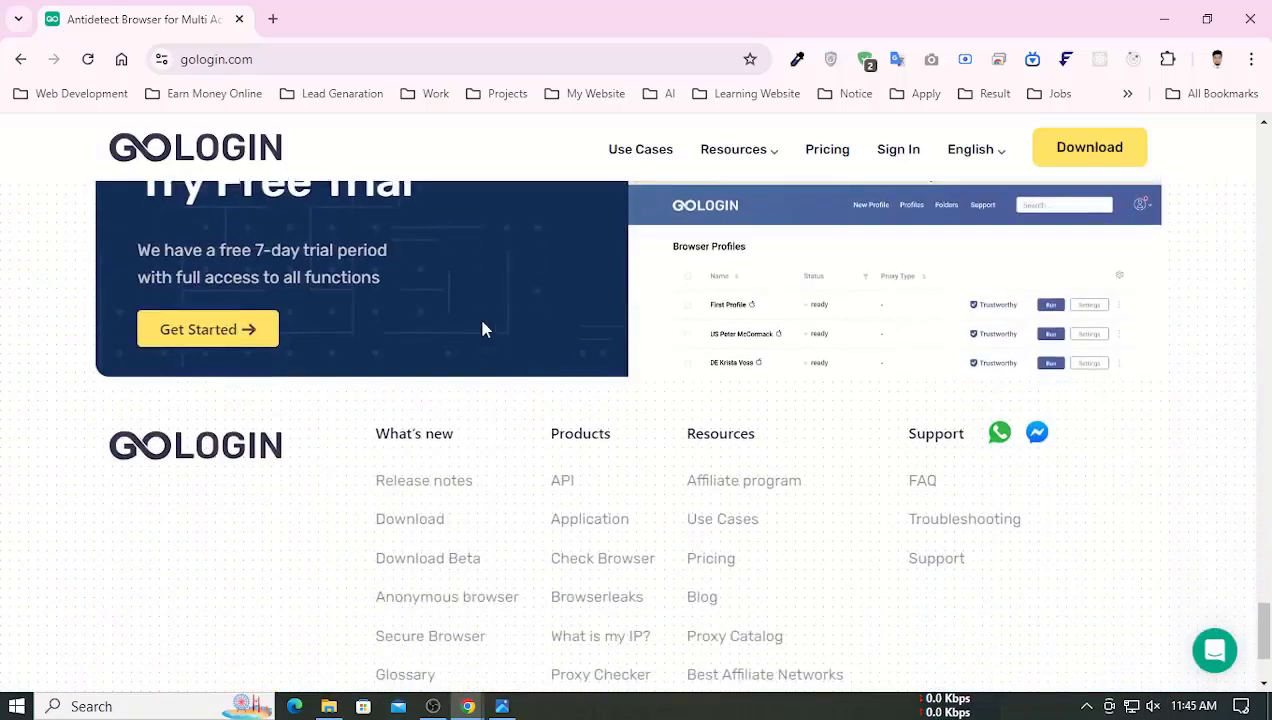
pyautogui.scroll(2, 335, 295)
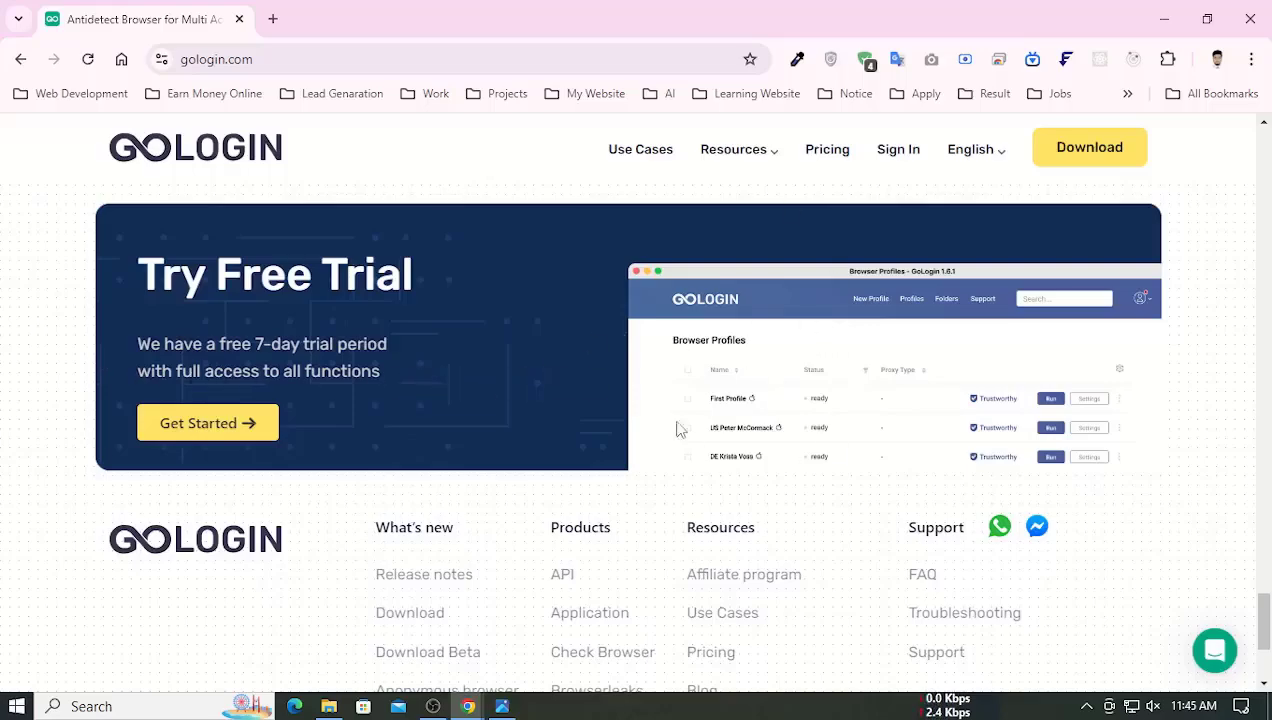
pyautogui.scroll(-3, 676, 400)
pyautogui.scroll(3, 676, 394)
pyautogui.scroll(10, 676, 392)
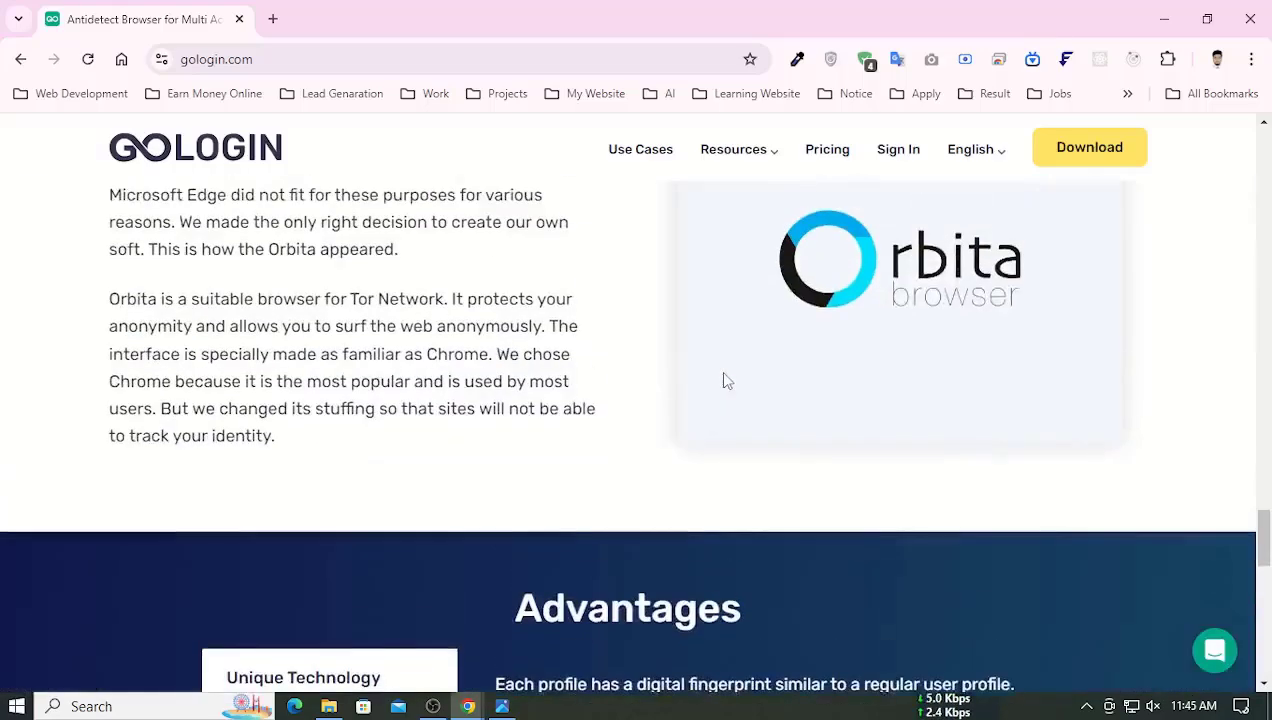
# - Download GoLogin for Windows from the homepage and dismiss the browser's download history popup
pyautogui.moveTo(1263, 500); pyautogui.dragTo(1265, 135)
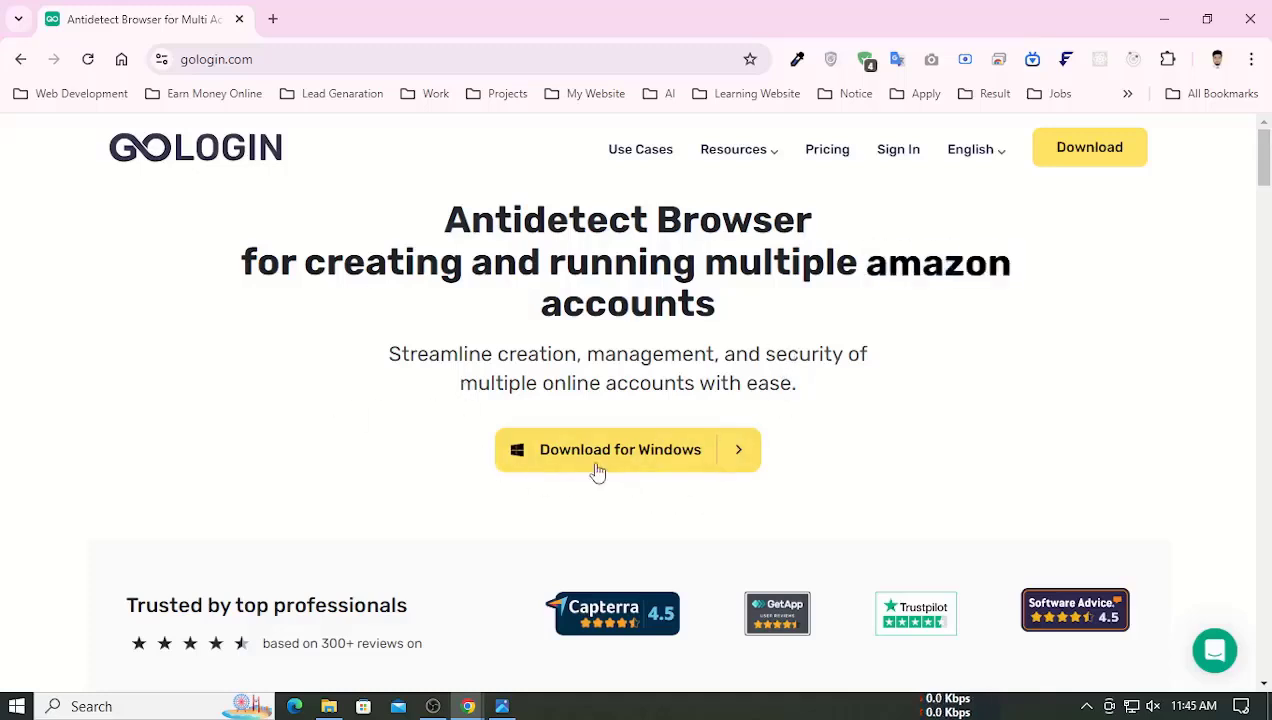
pyautogui.click(651, 468)
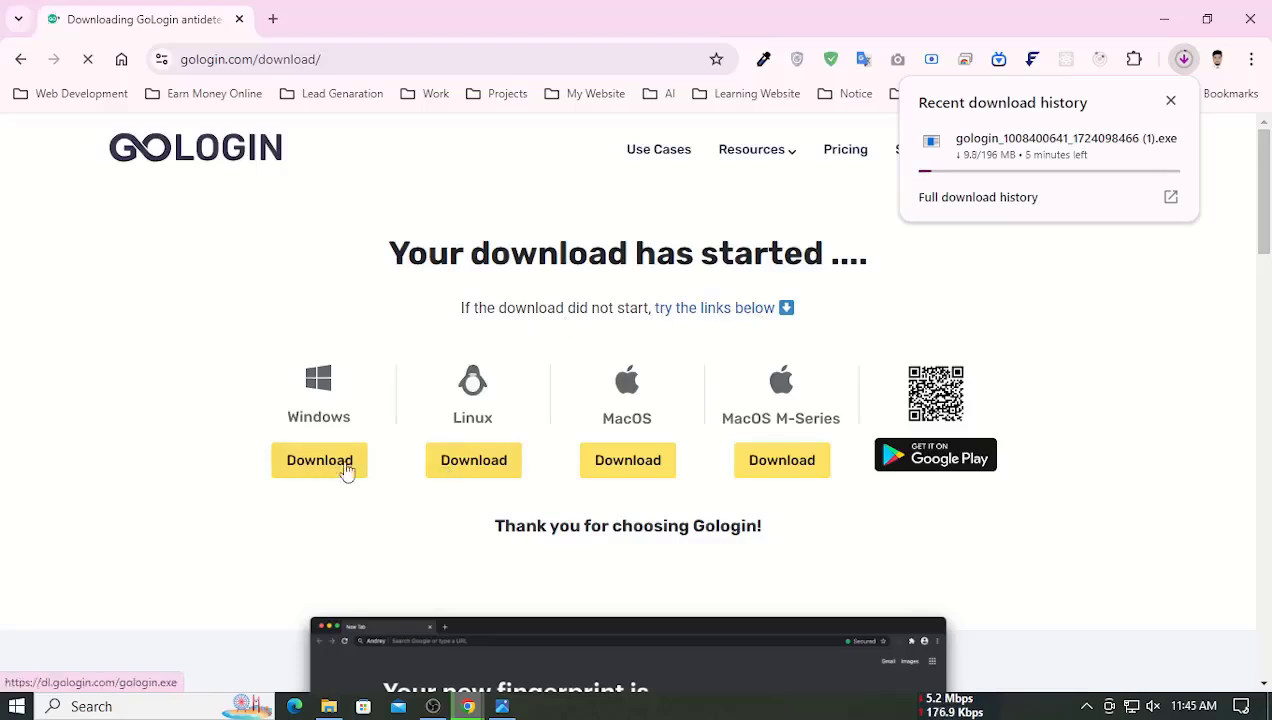
pyautogui.scroll(-3, 588, 326)
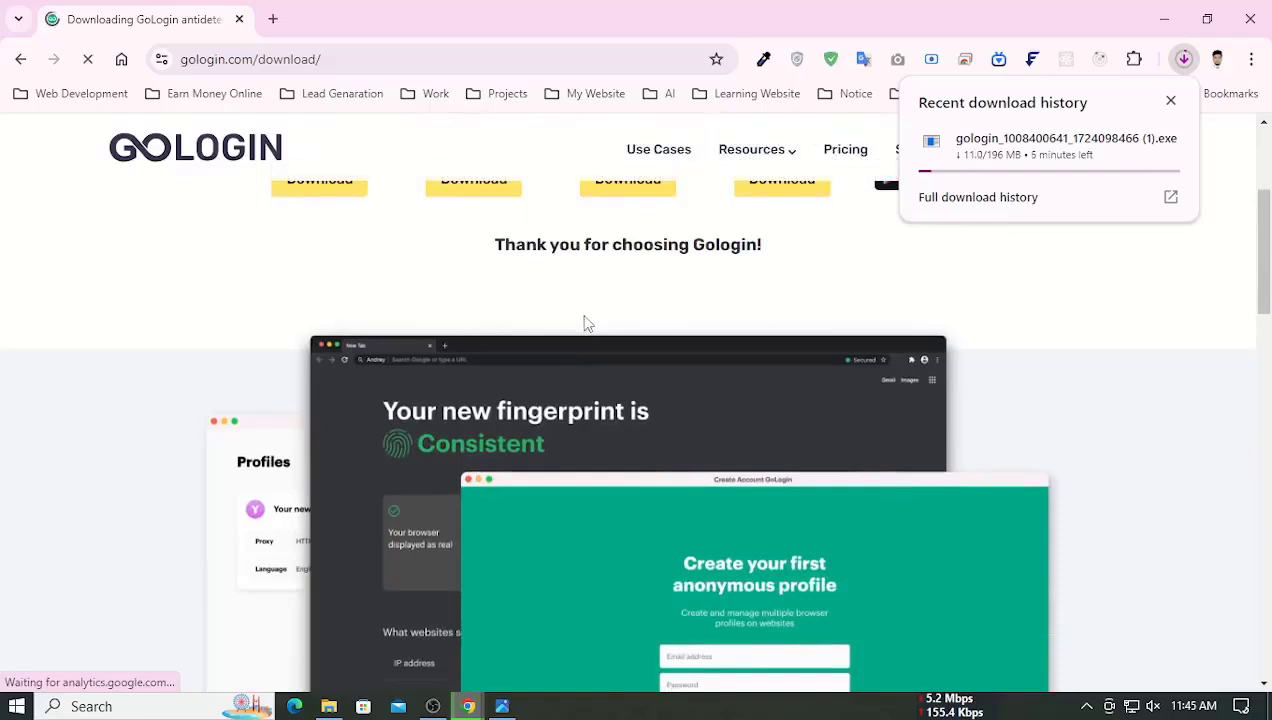
pyautogui.scroll(3, 588, 326)
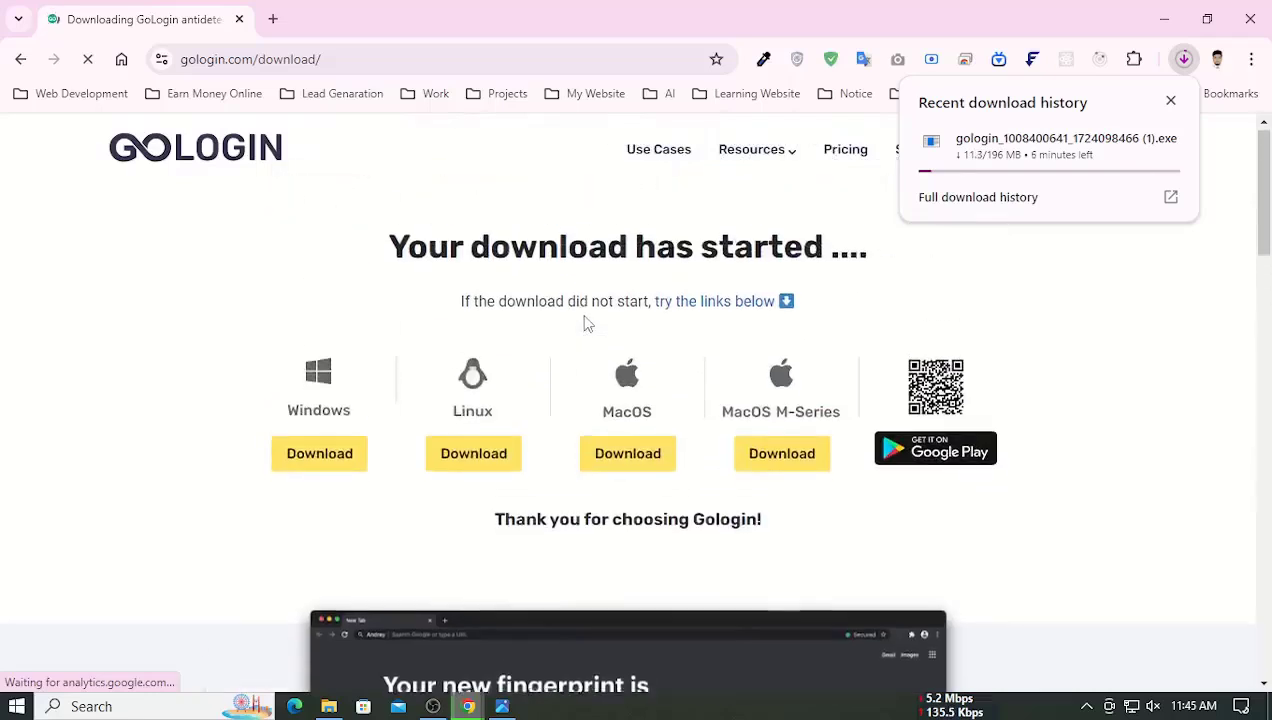
pyautogui.click(1181, 355)
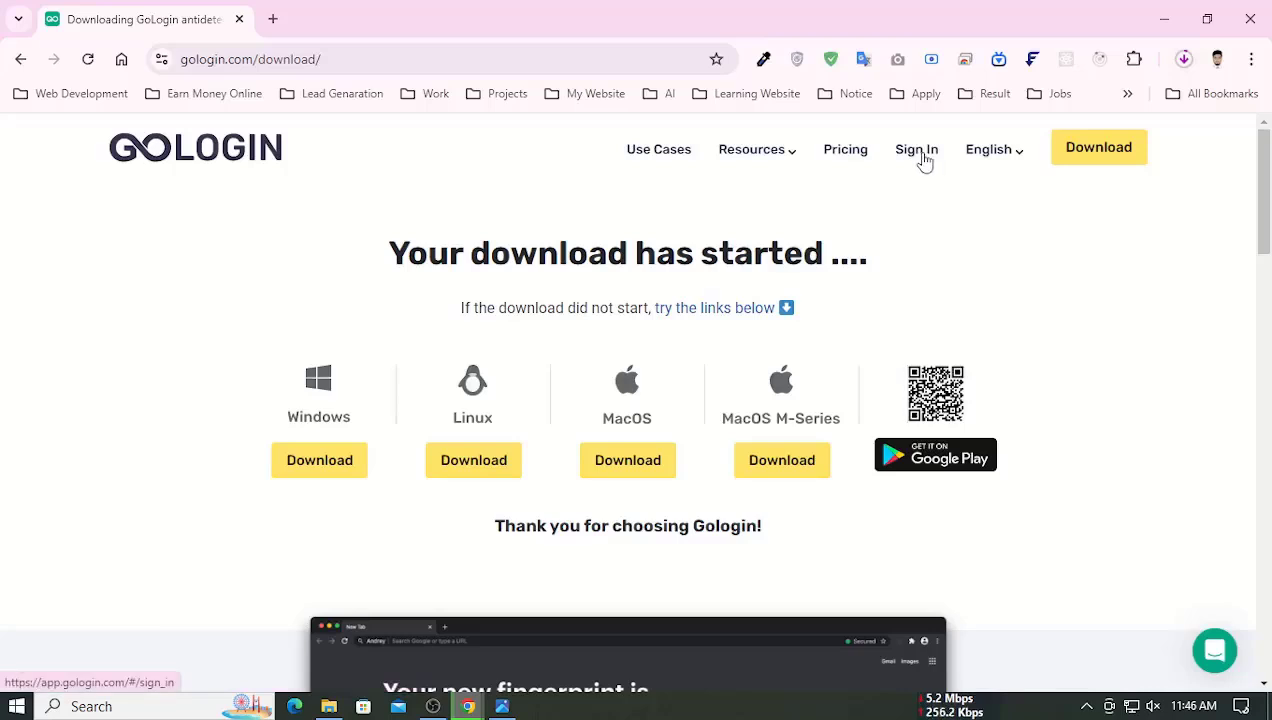
# - Open the GoLogin log-in page for existing accounts and sign in with the saved Google account
pyautogui.click(920, 152)
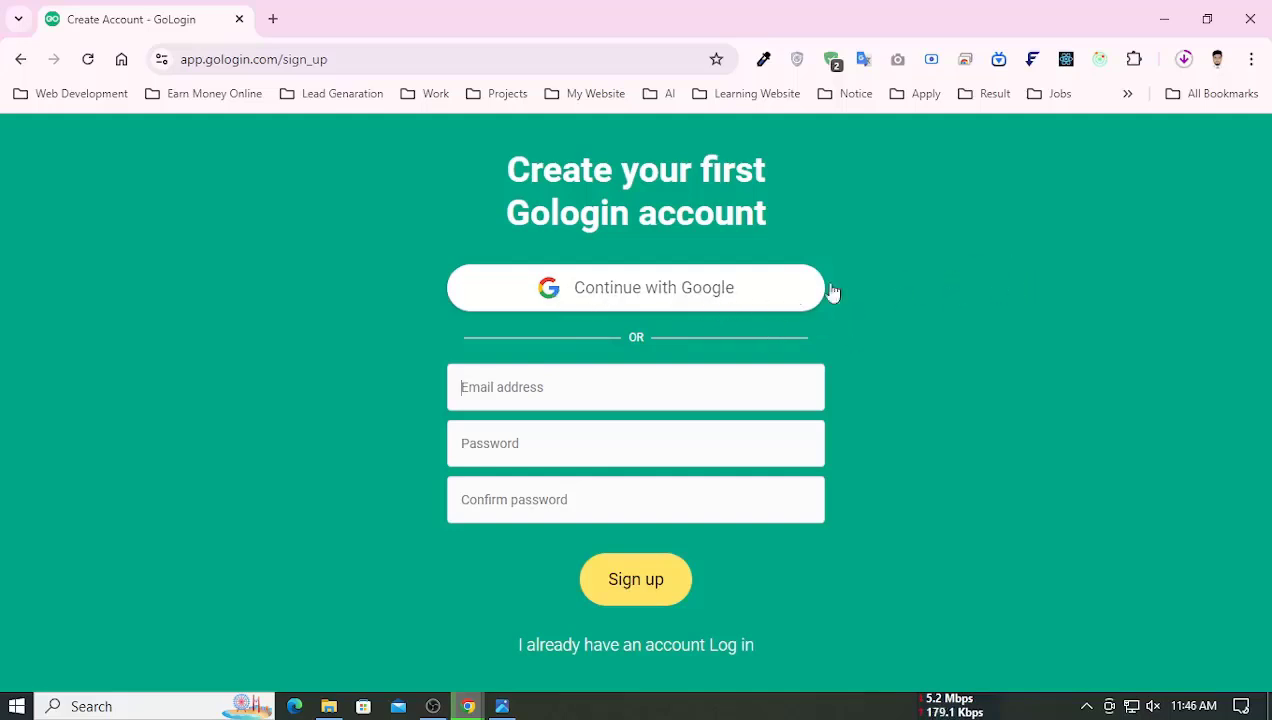
pyautogui.click(503, 389)
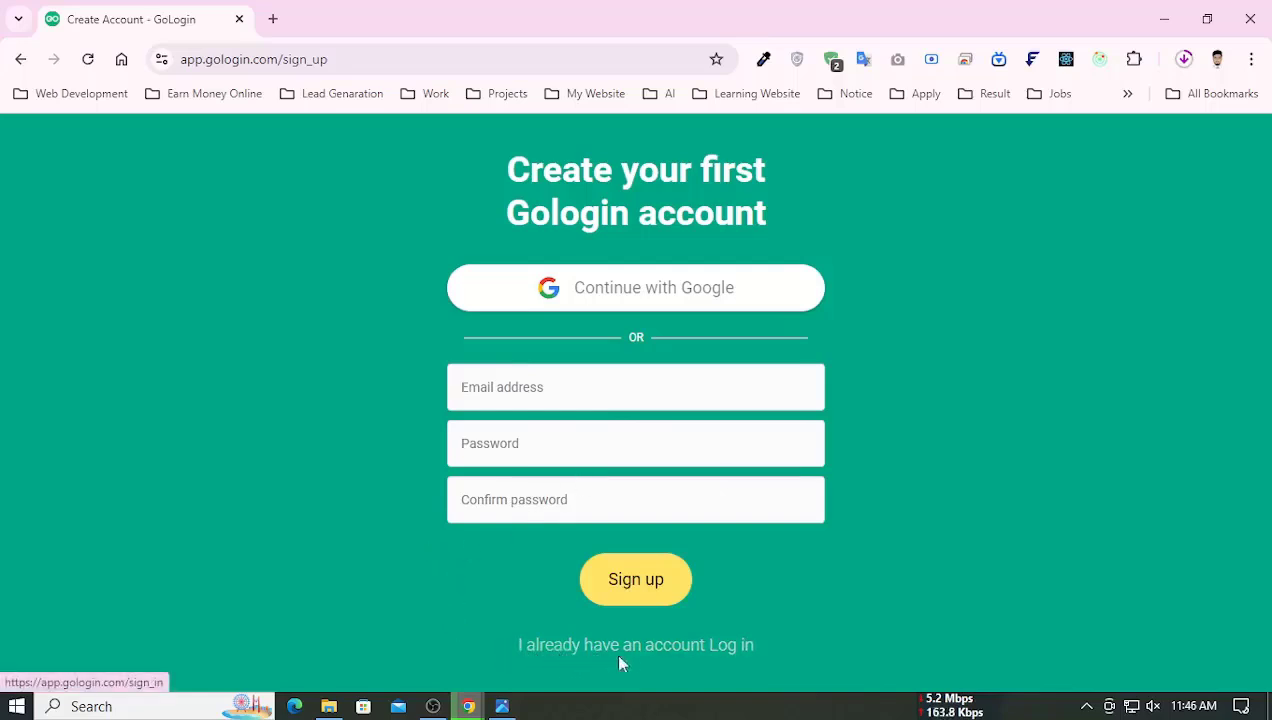
pyautogui.click(731, 655)
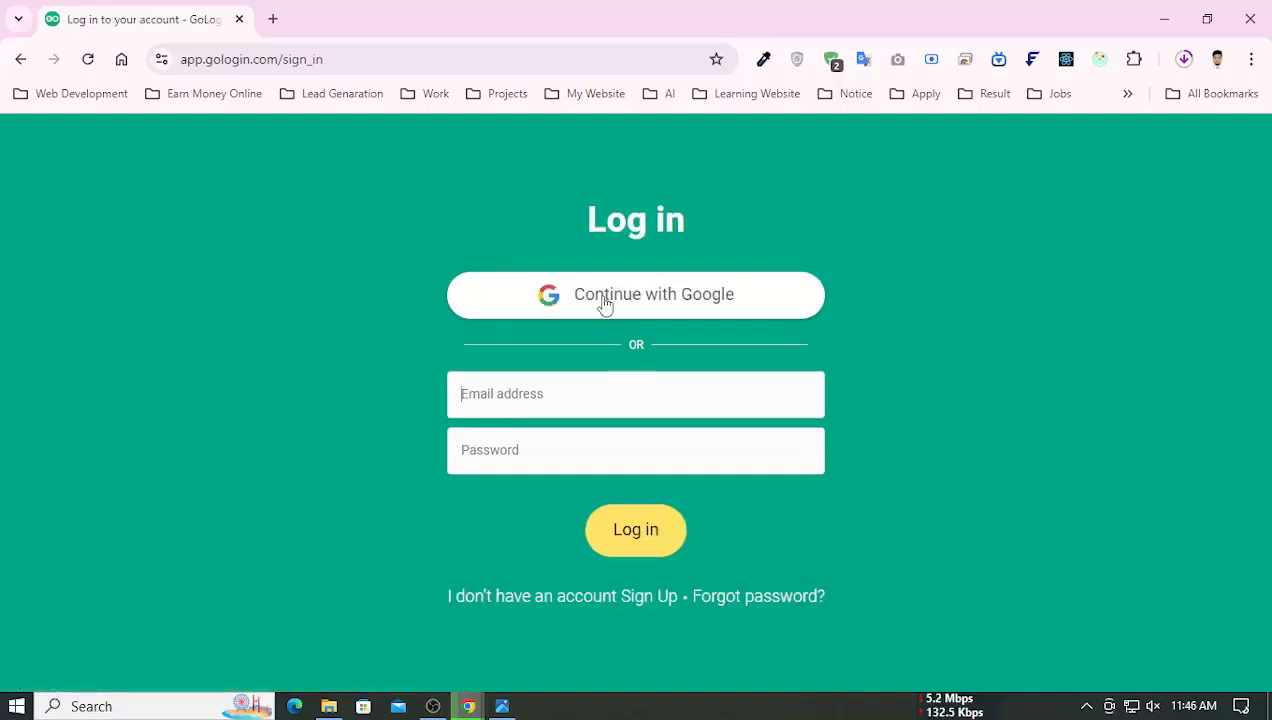
pyautogui.click(604, 306)
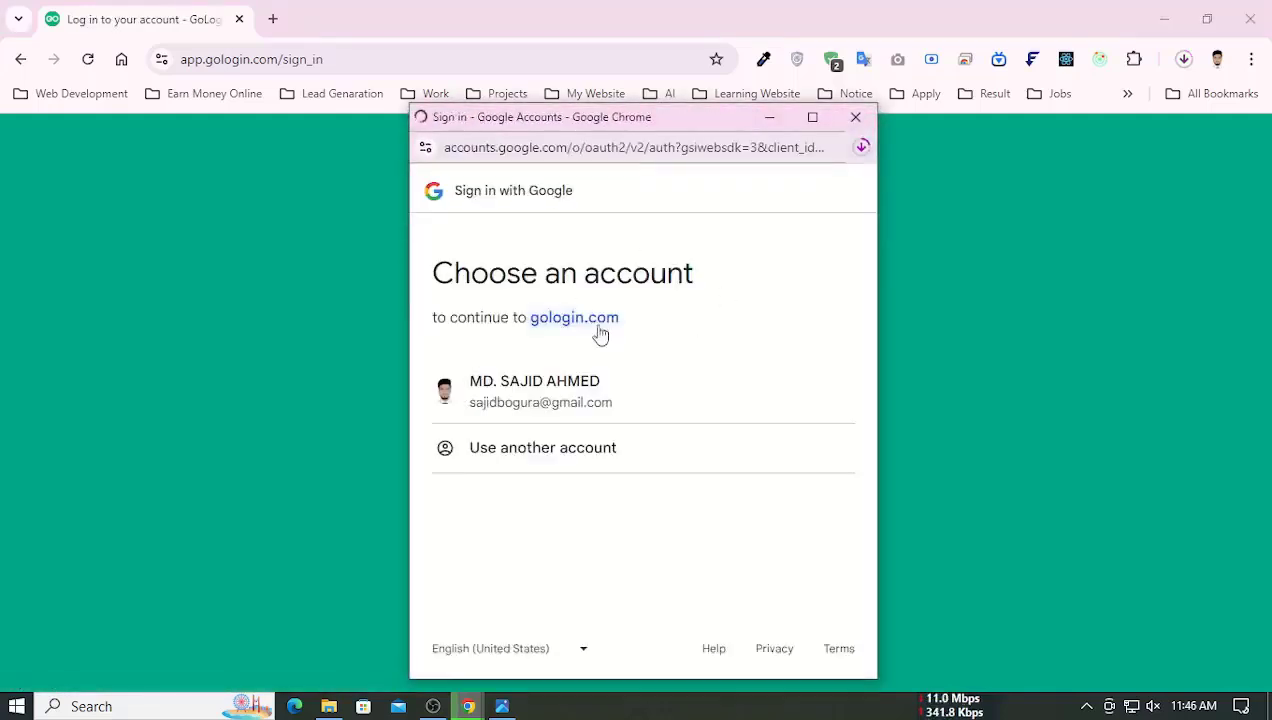
pyautogui.click(573, 388)
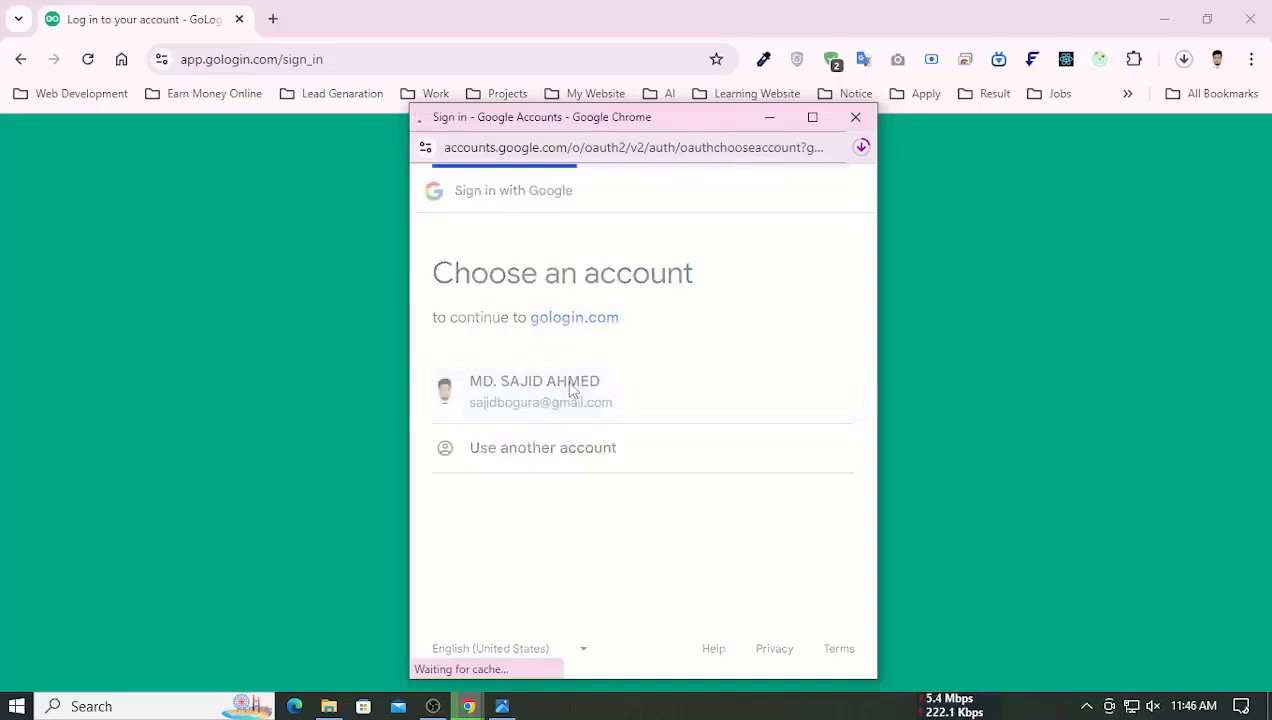
pyautogui.click(772, 546)
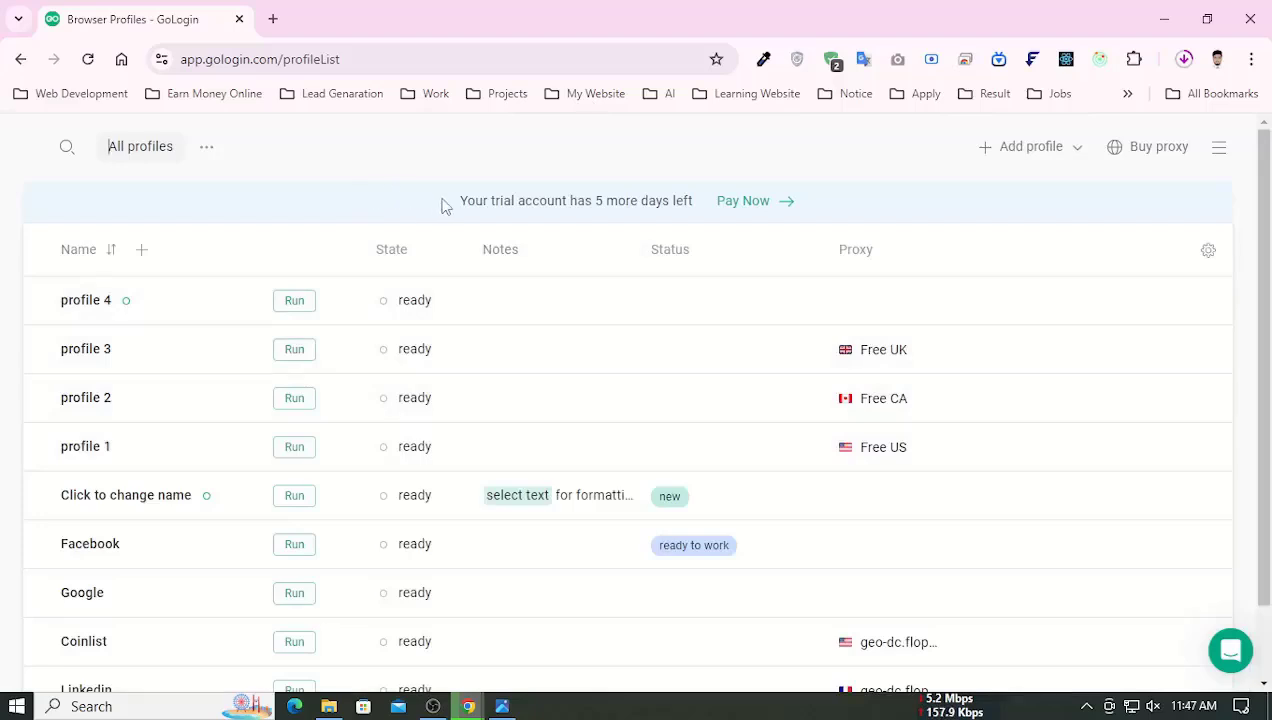
# - Examine the trial period notice and the list of browser profiles
pyautogui.moveTo(443, 205); pyautogui.dragTo(692, 204)
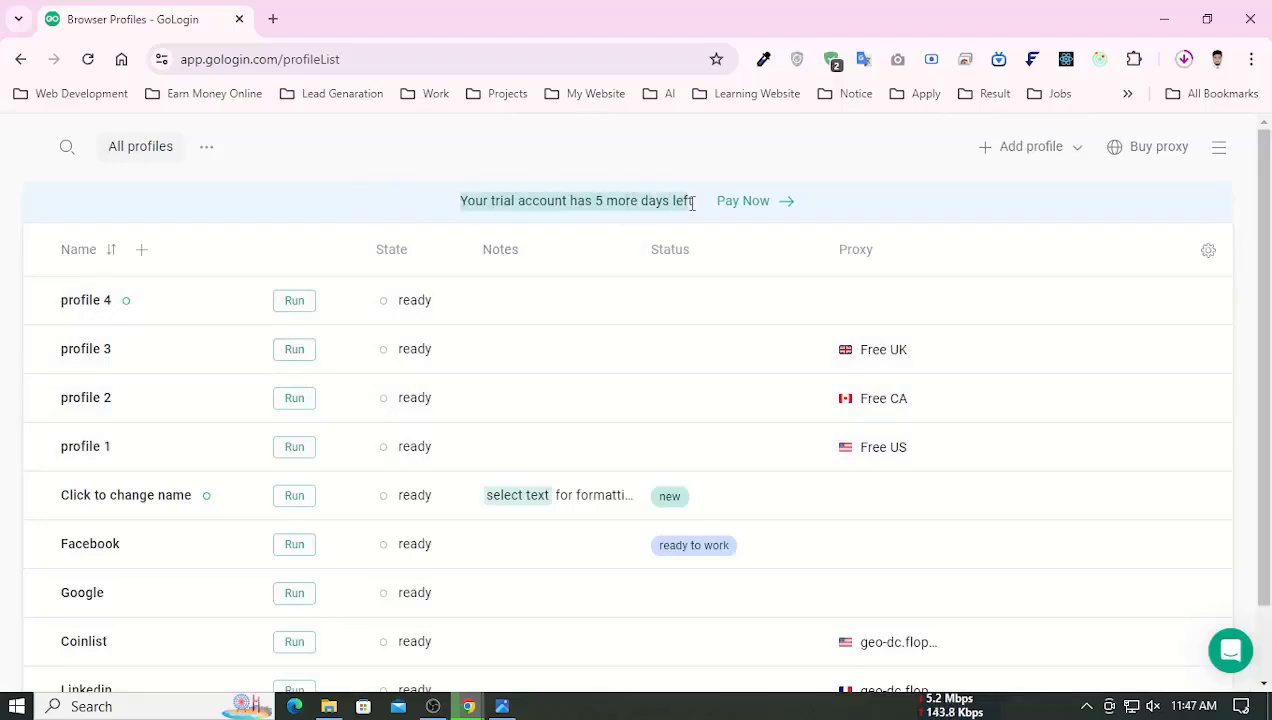
pyautogui.scroll(-2, 605, 221)
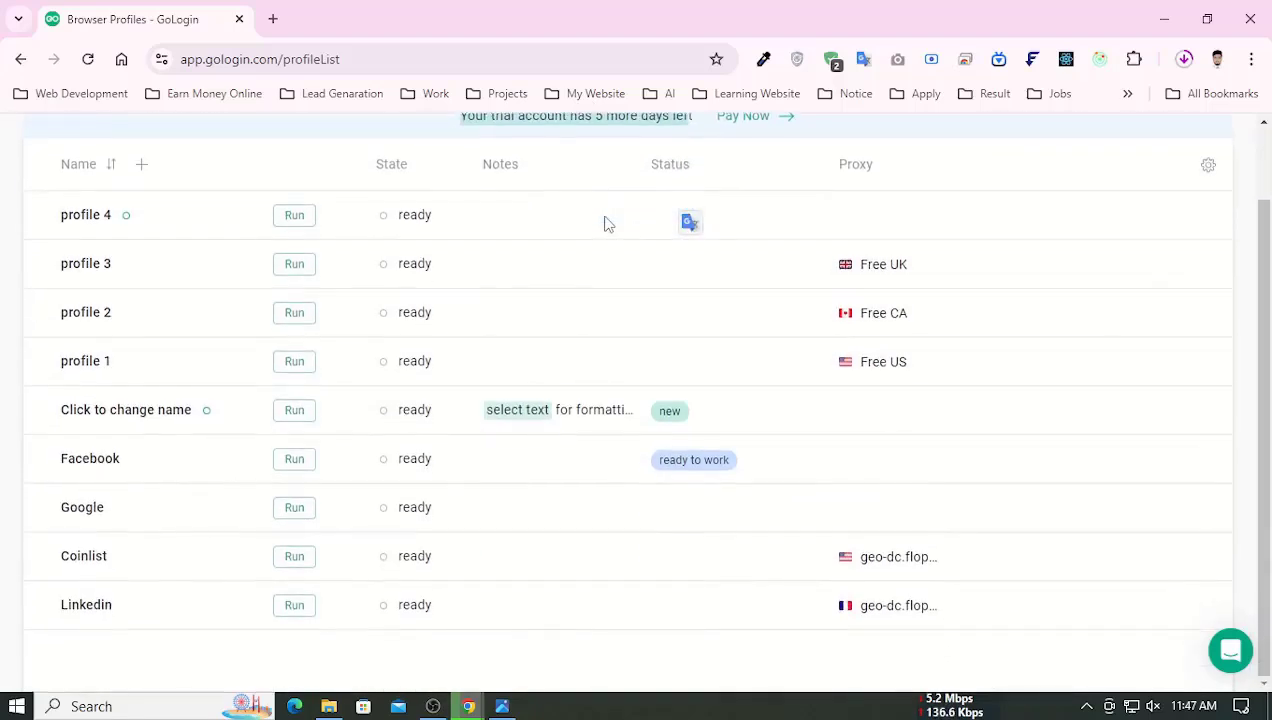
pyautogui.scroll(2, 605, 224)
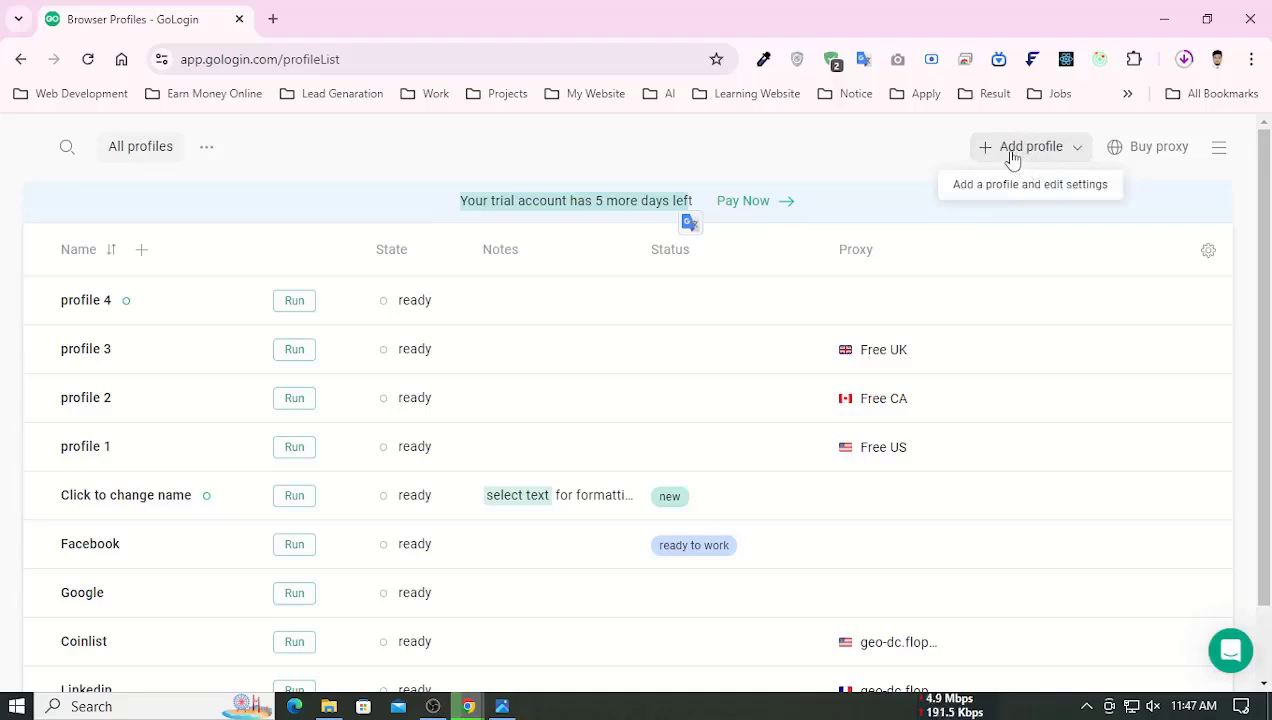
# - Start a new browser profile and name it Facebook 1
pyautogui.click(1012, 148)
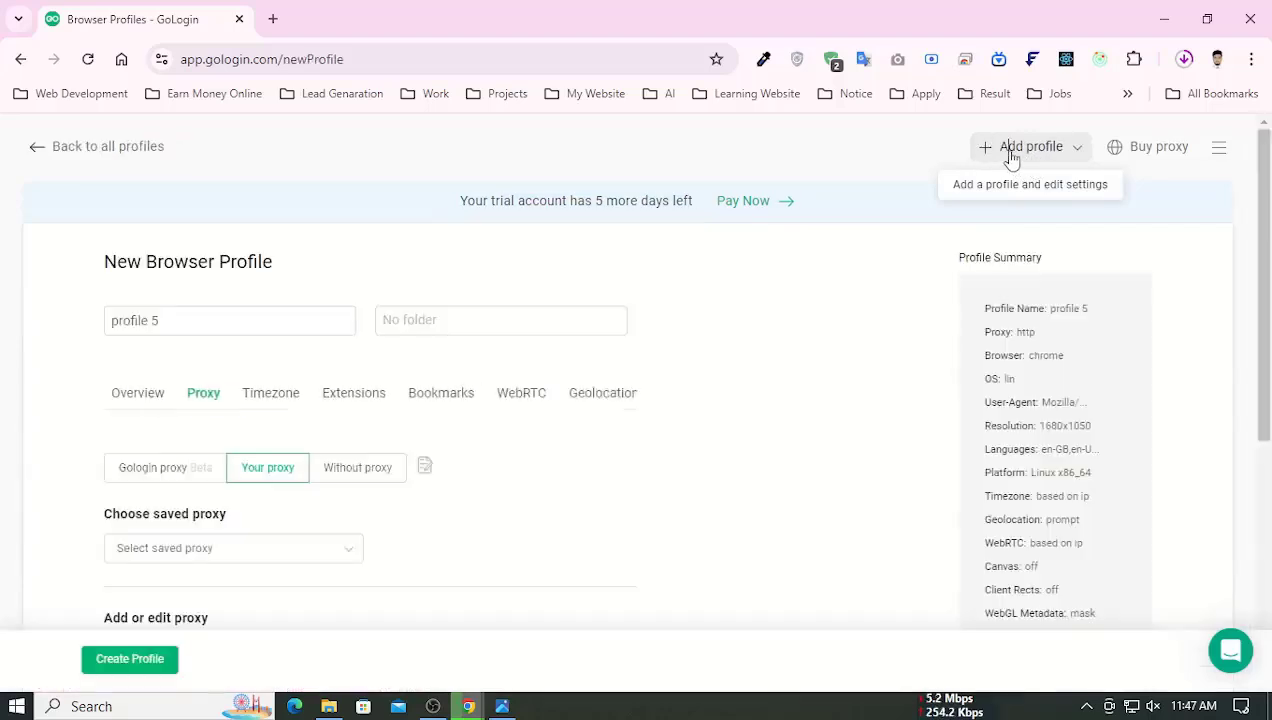
pyautogui.click(208, 323)
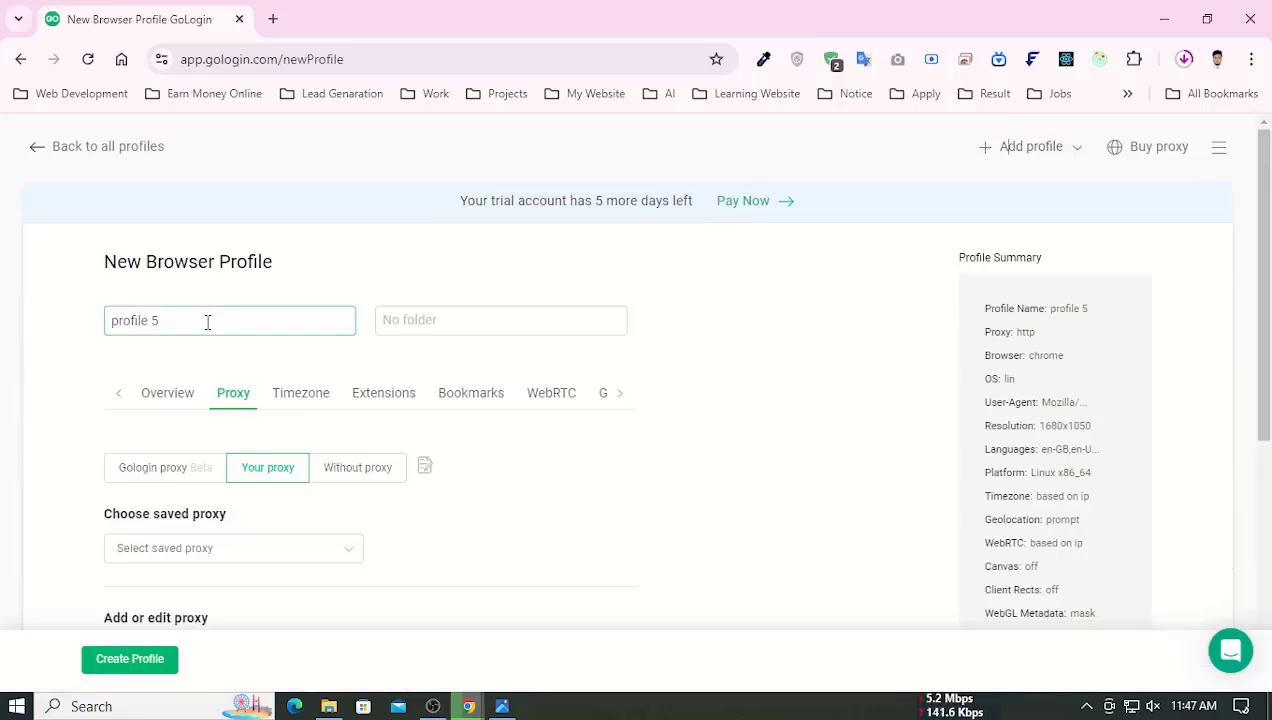
pyautogui.moveTo(208, 323); pyautogui.dragTo(5, 355)
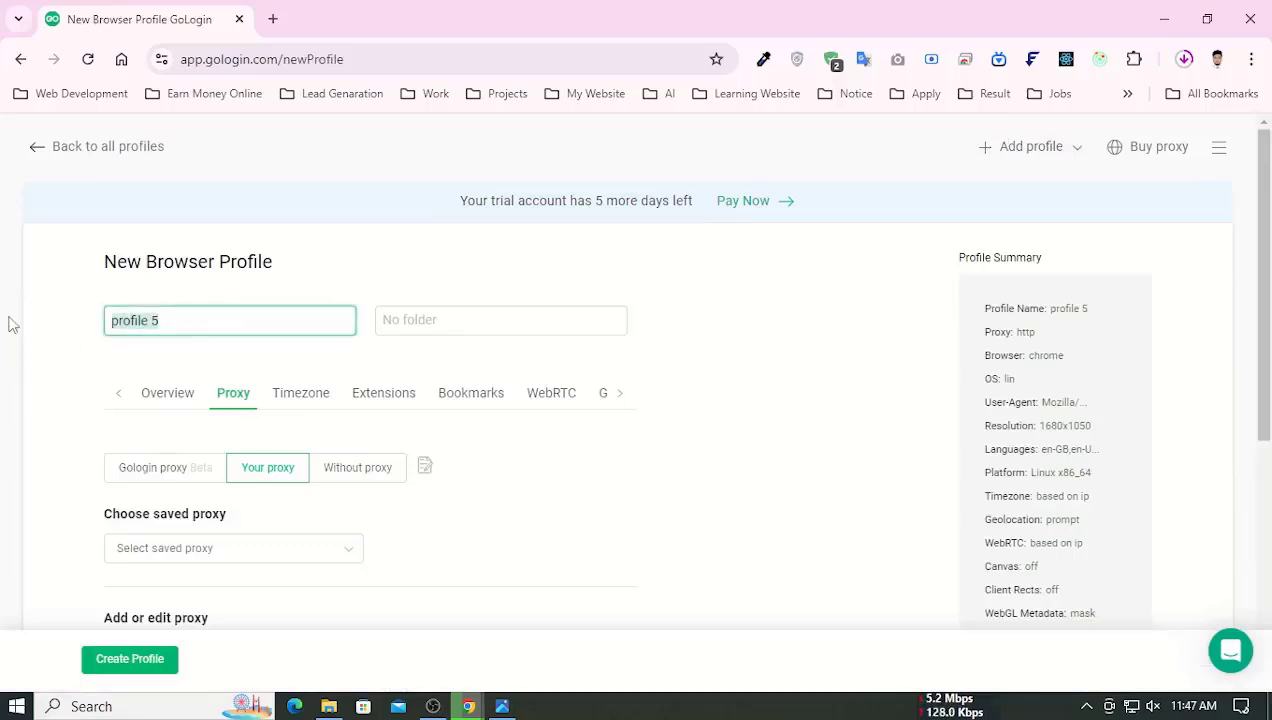
pyautogui.write('Face')
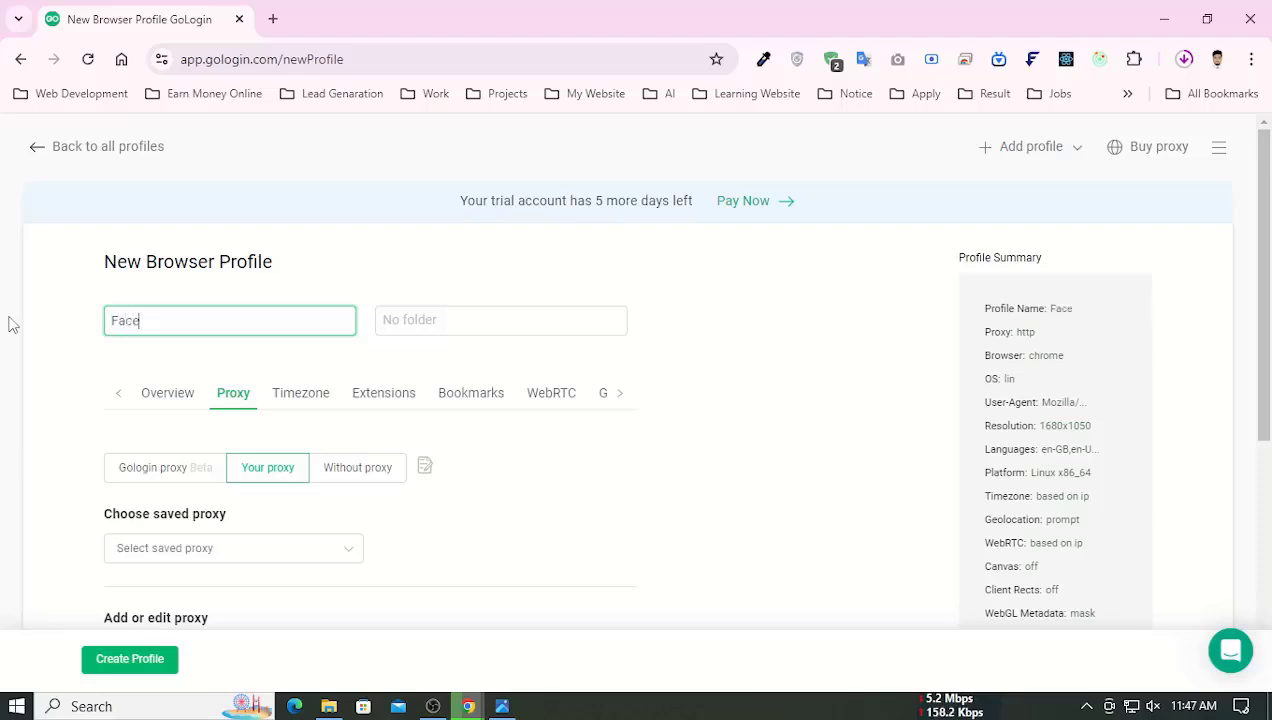
pyautogui.write('book 1')
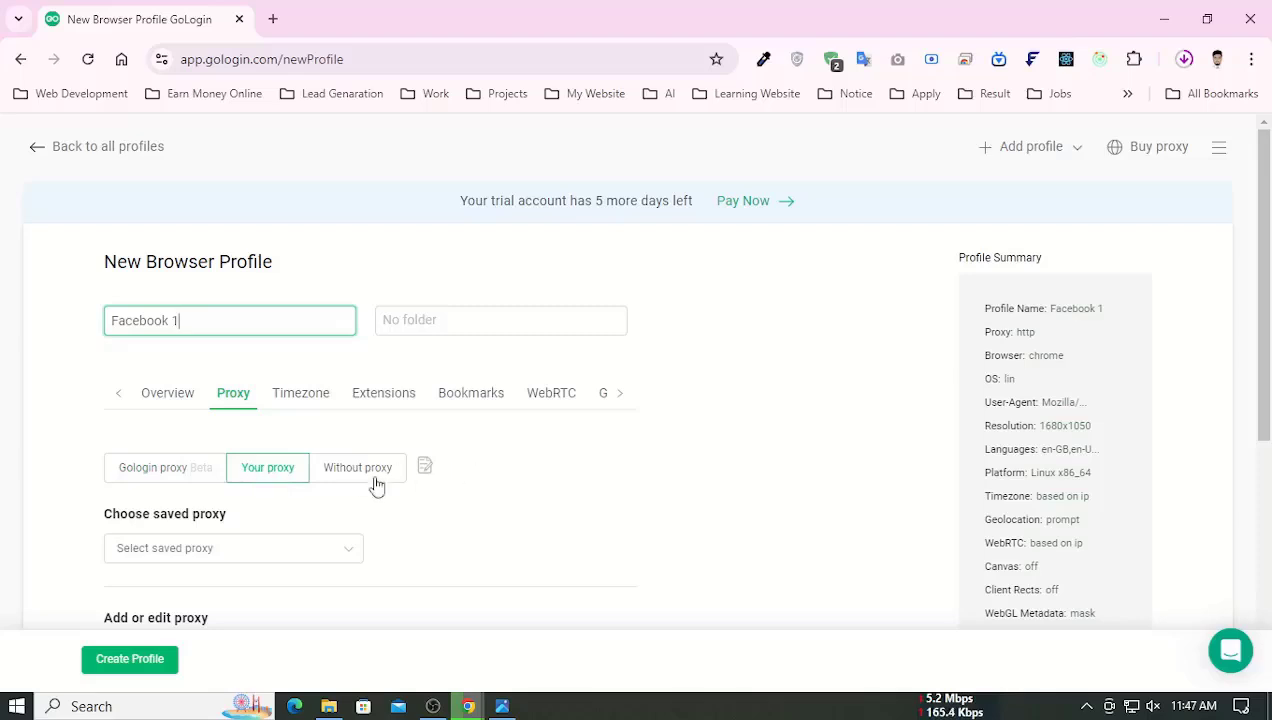
# - Assign the saved Free US proxy to the Facebook 1 profile and create the profile
pyautogui.scroll(-1, 340, 475)
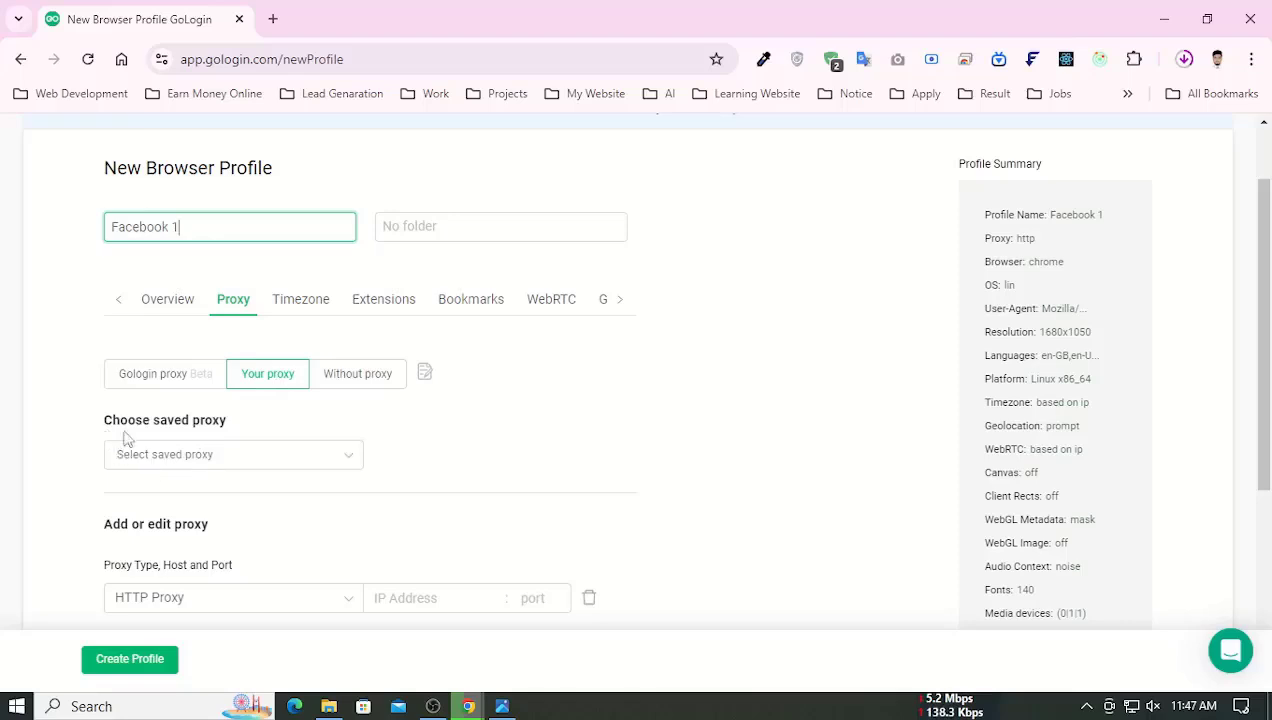
pyautogui.click(216, 458)
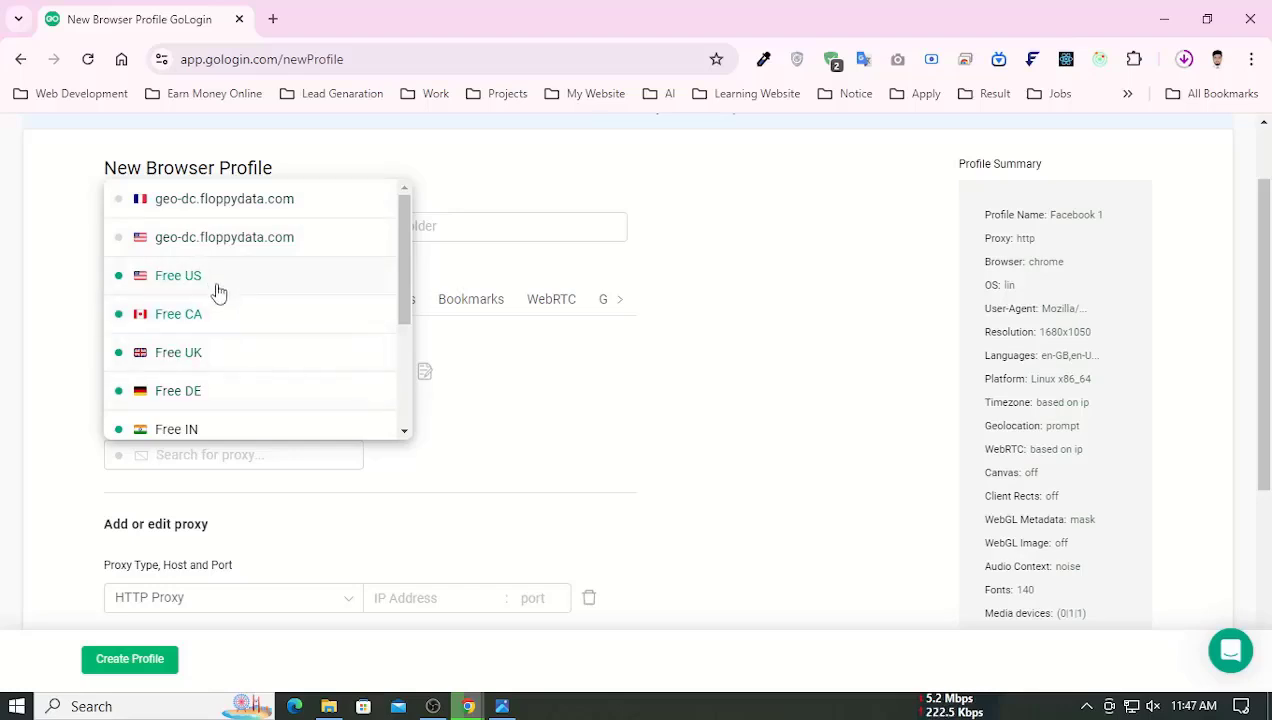
pyautogui.click(214, 280)
pyautogui.scroll(-1, 310, 412)
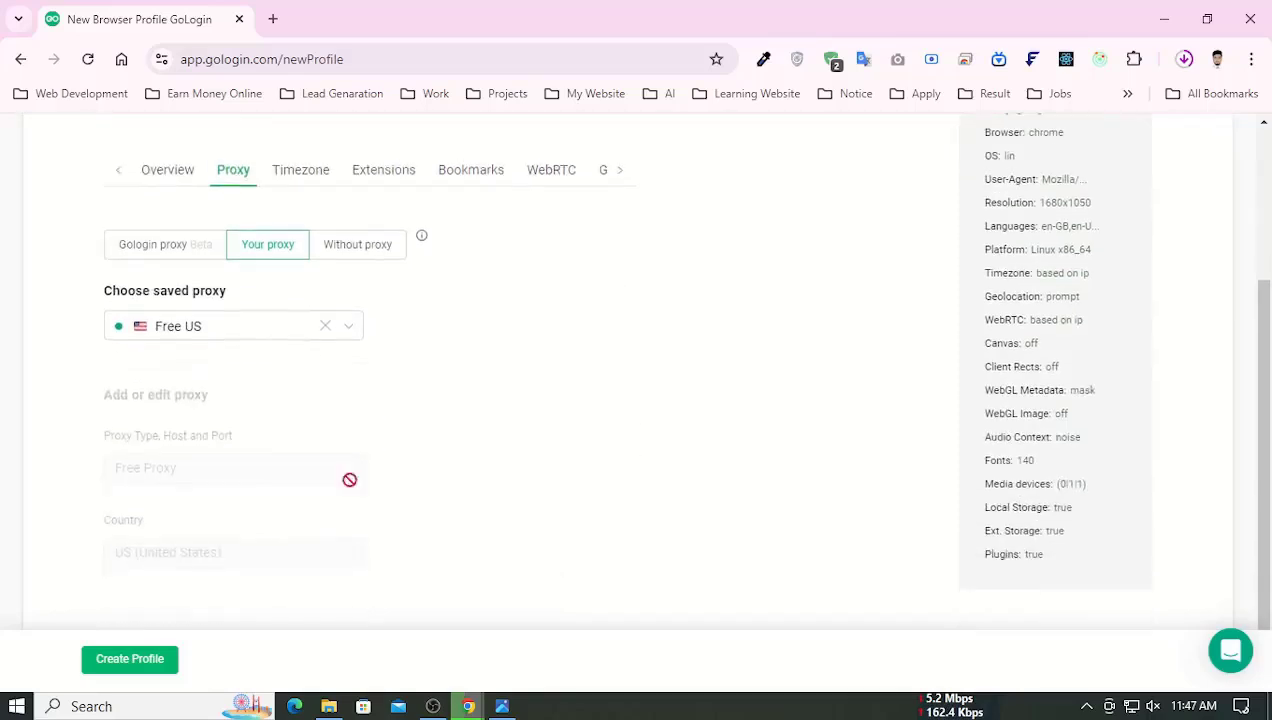
pyautogui.click(132, 660)
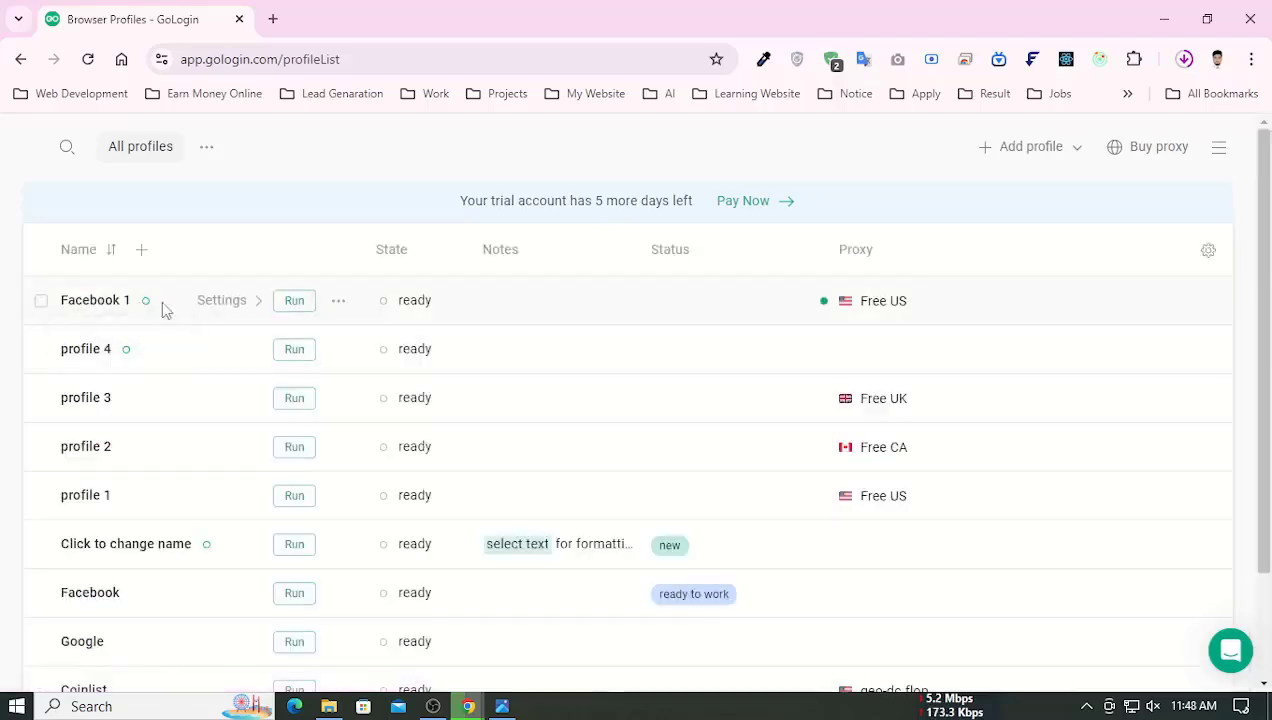
# - Try to run the Facebook 1 profile from the web app
pyautogui.click(284, 305)
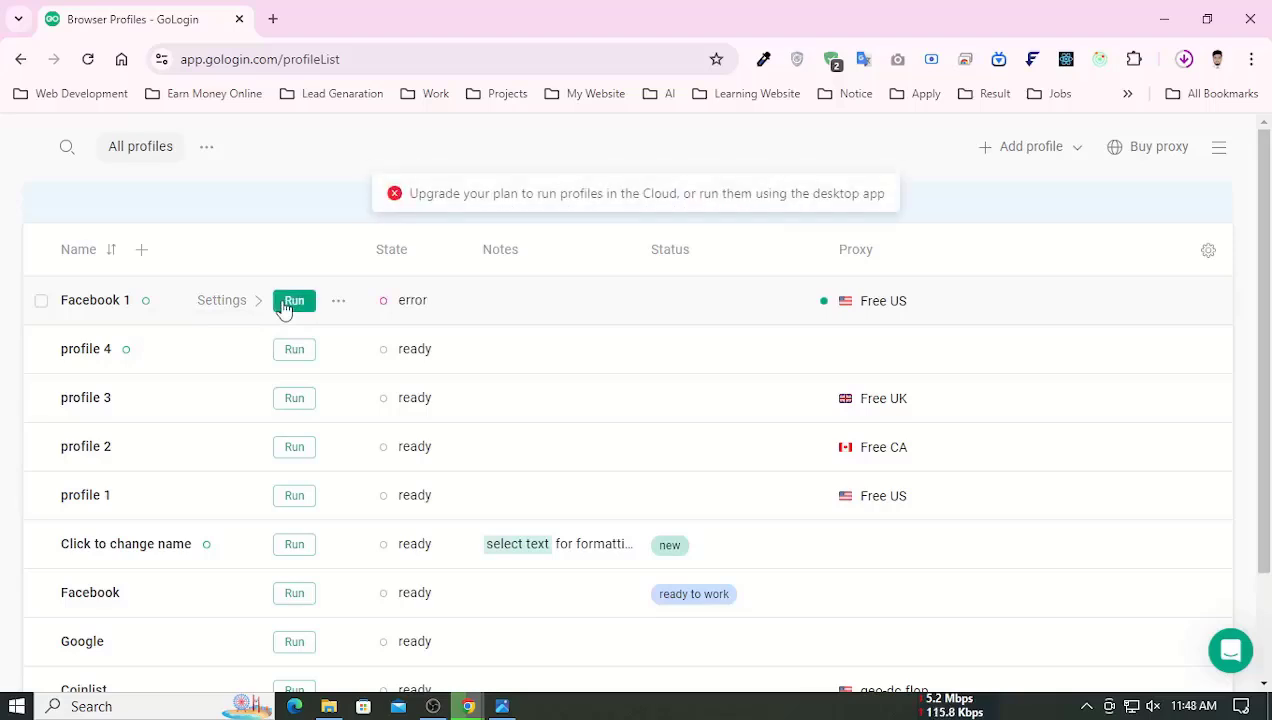
pyautogui.click(284, 305)
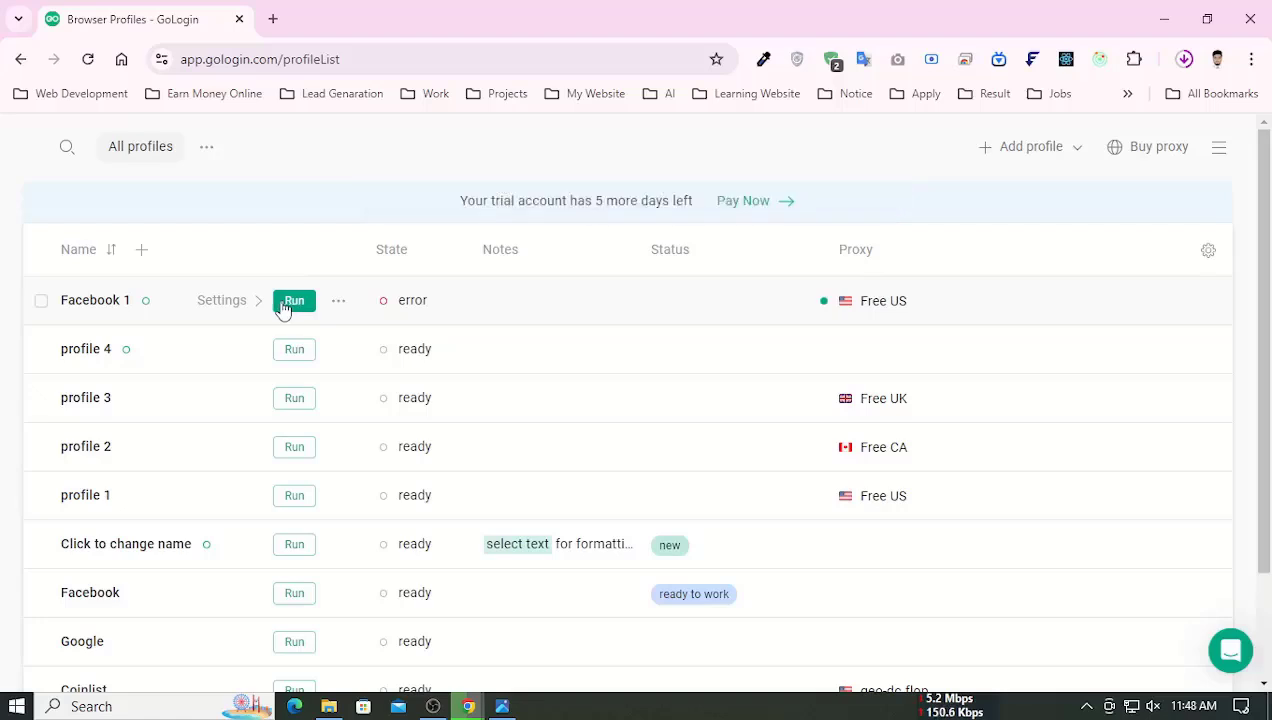
pyautogui.click(285, 310)
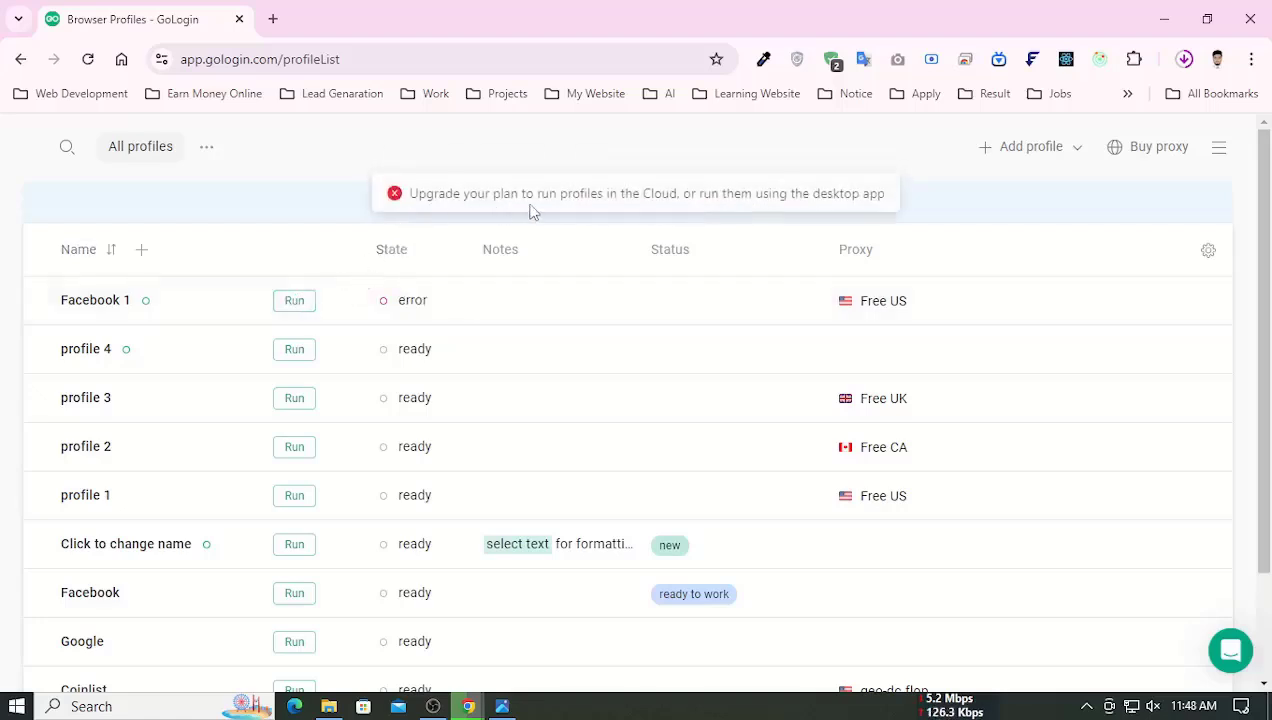
pyautogui.moveTo(538, 194); pyautogui.dragTo(883, 188)
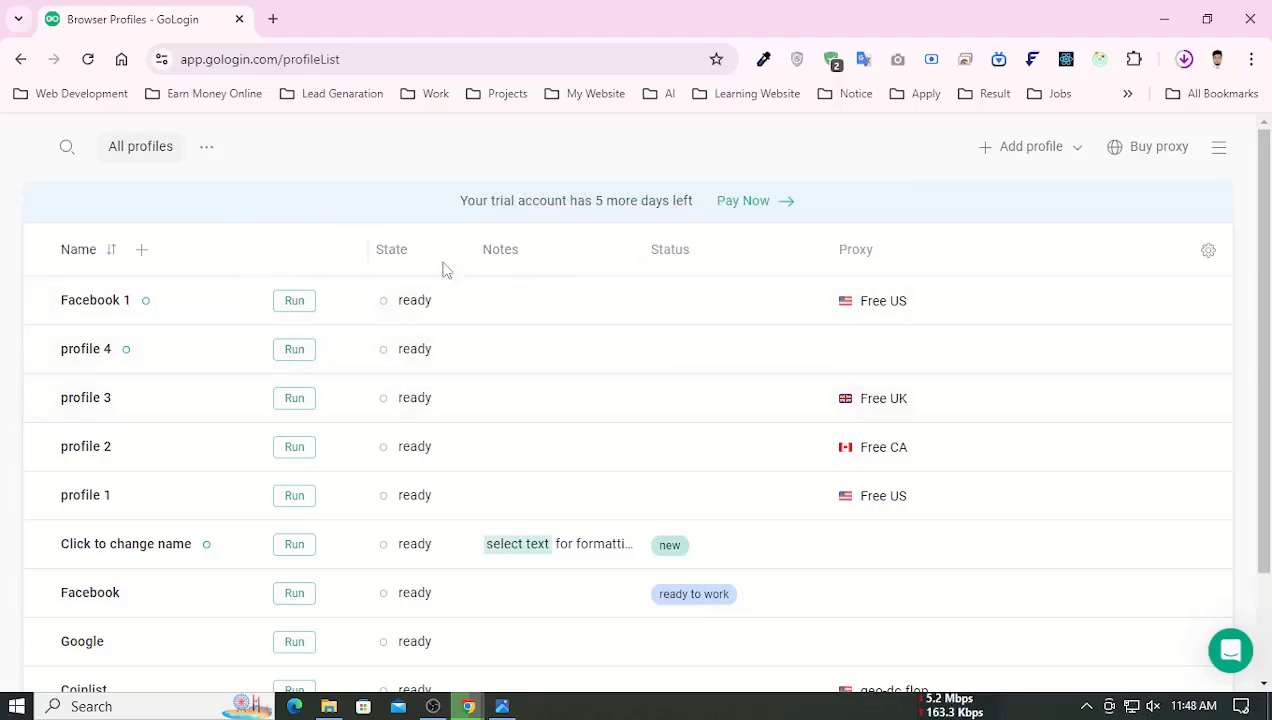
# - Minimize the browser window and open the GoLogin desktop app by searching Windows for "go"
pyautogui.click(1184, 60)
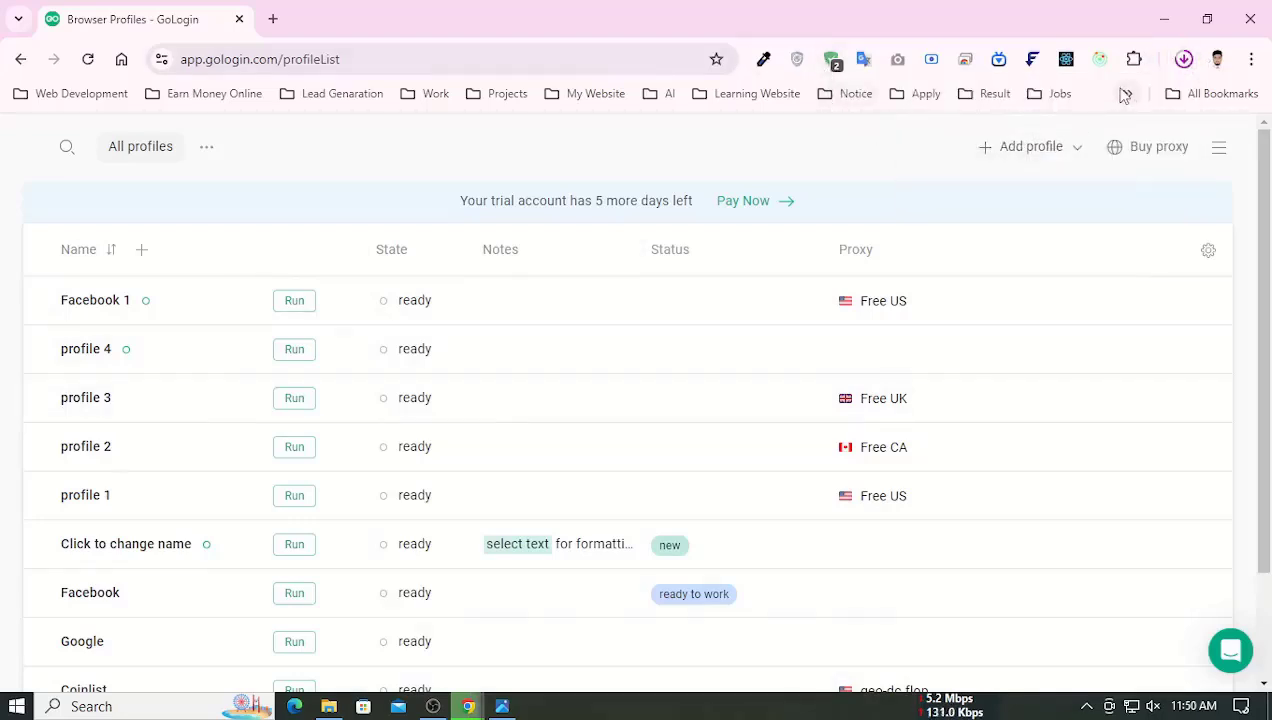
pyautogui.click(1159, 24)
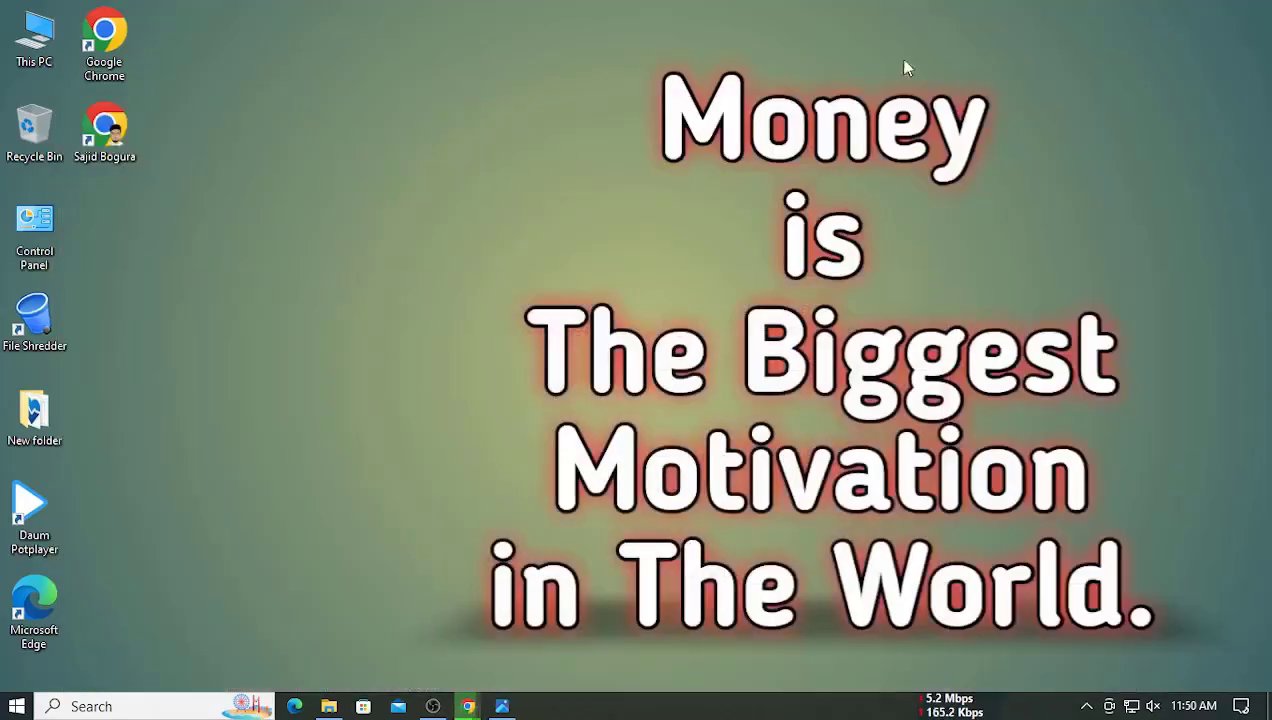
pyautogui.click(141, 705)
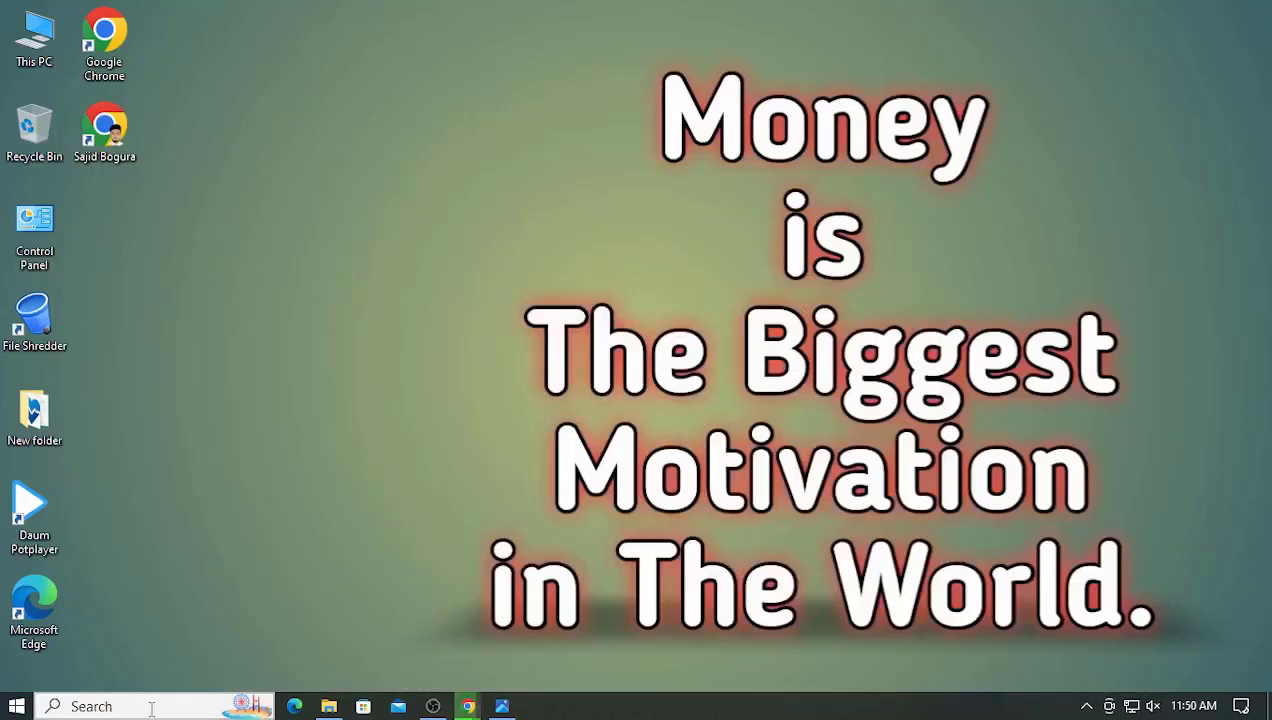
pyautogui.write('go')
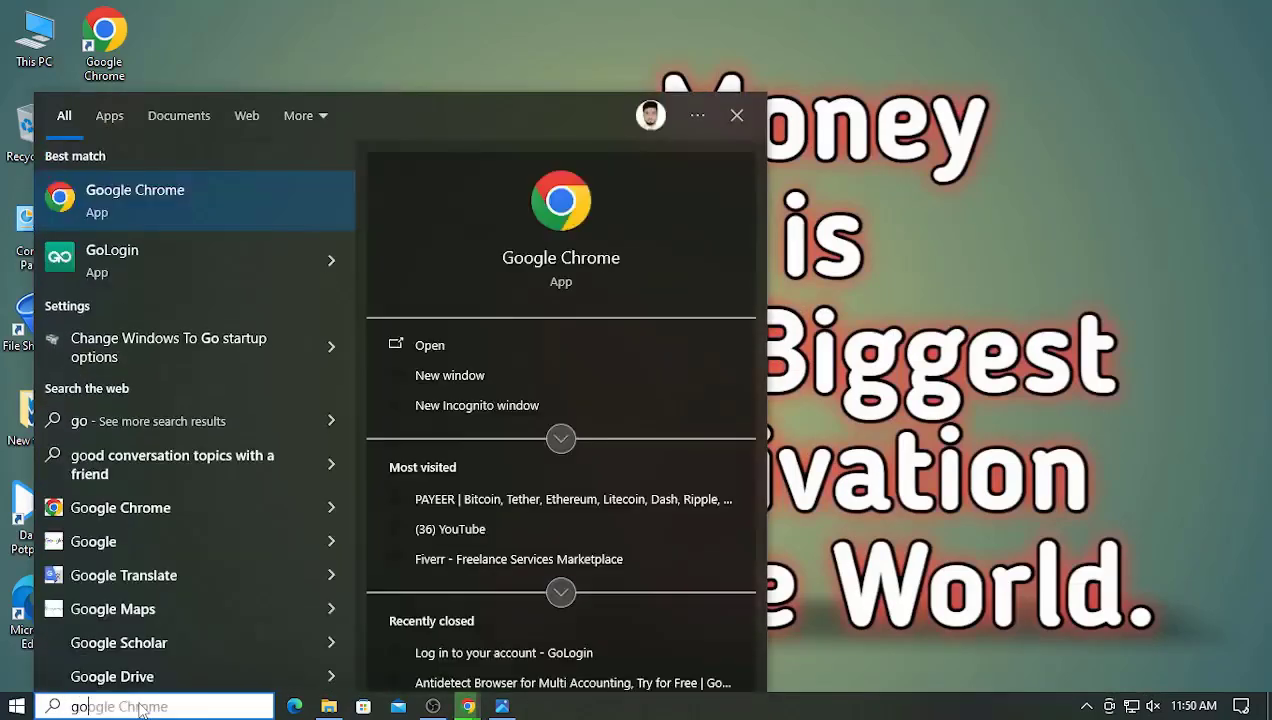
pyautogui.click(196, 258)
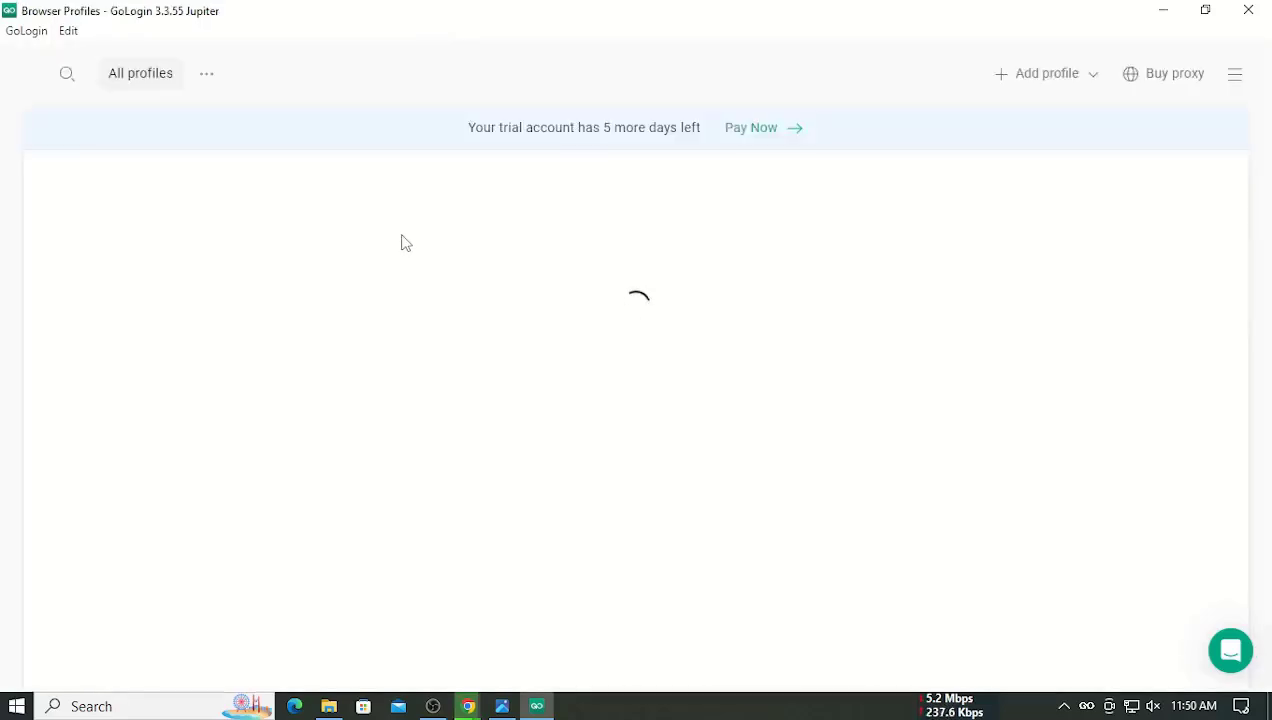
# - Examine the account and workspace options and the list of browser profiles in the desktop app
pyautogui.click(1222, 75)
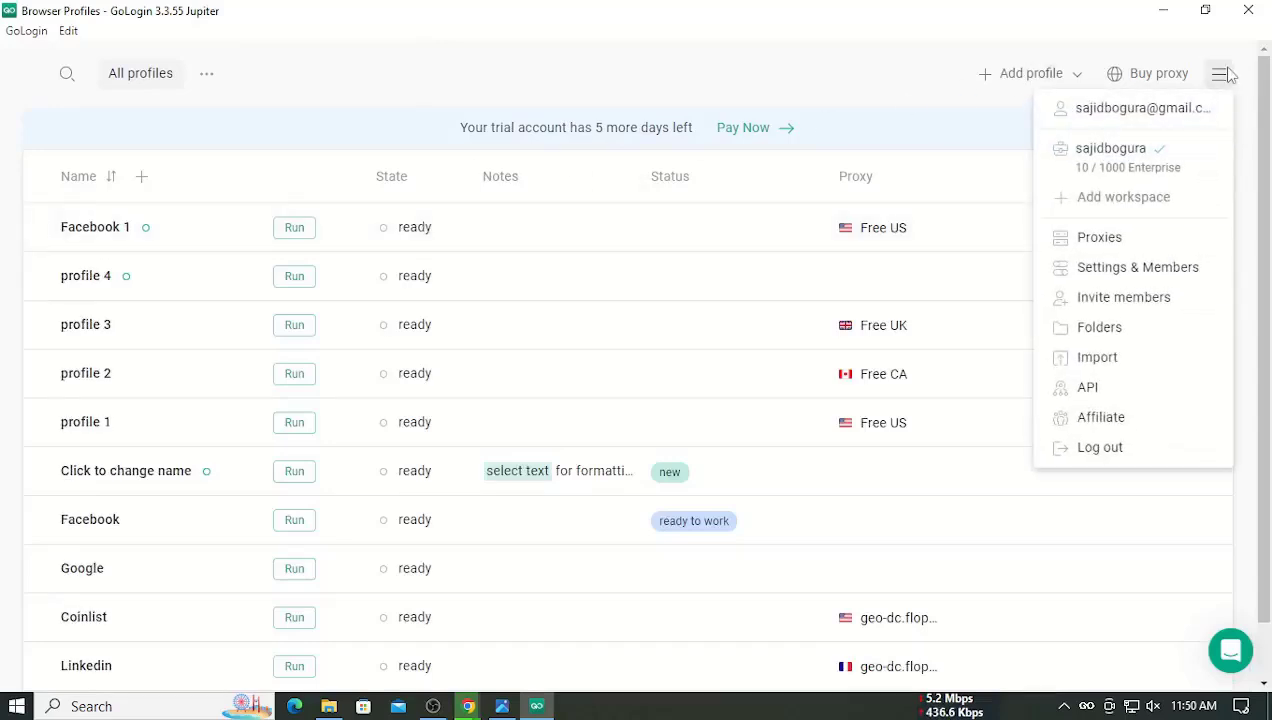
pyautogui.click(1224, 75)
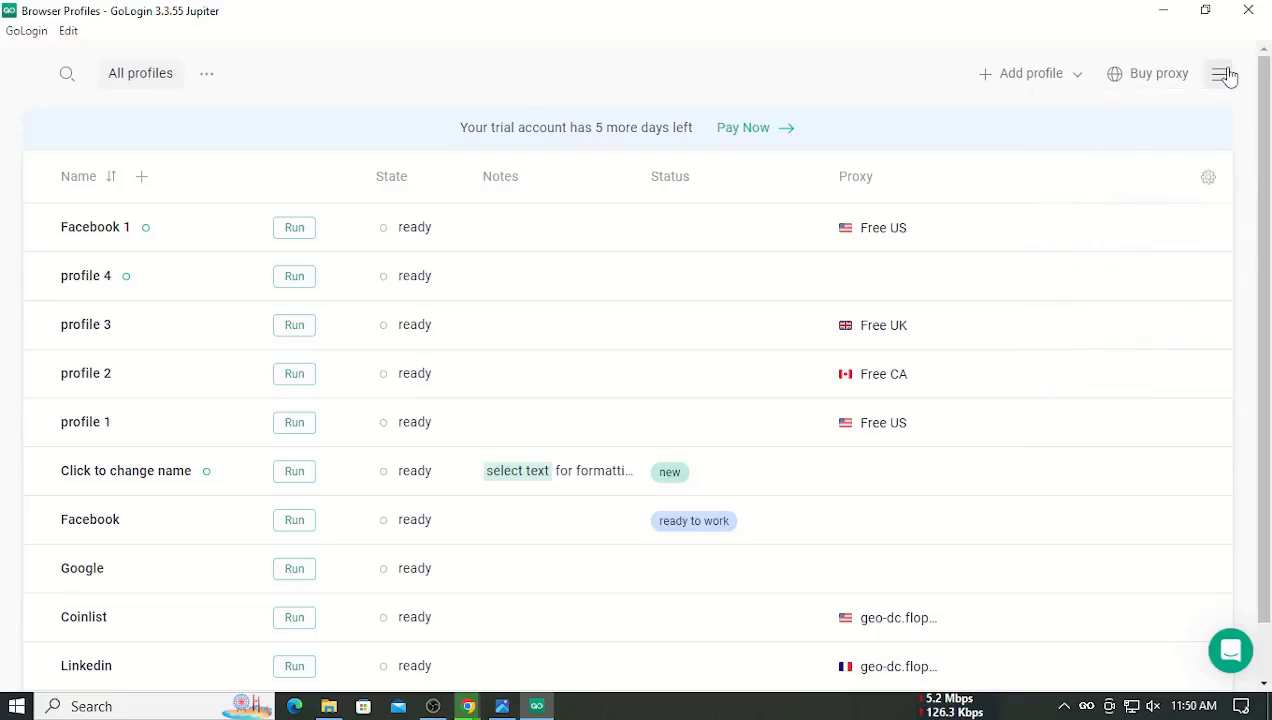
pyautogui.click(1226, 75)
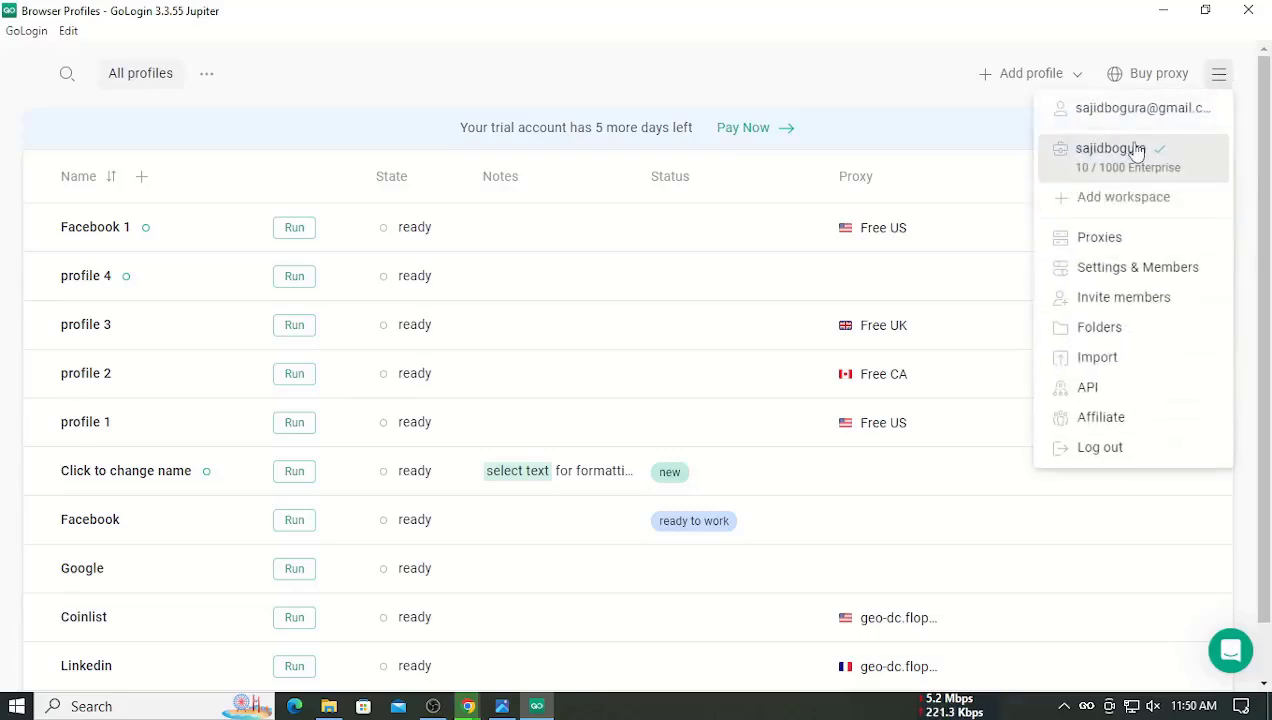
pyautogui.click(1219, 79)
pyautogui.scroll(-1, 175, 400)
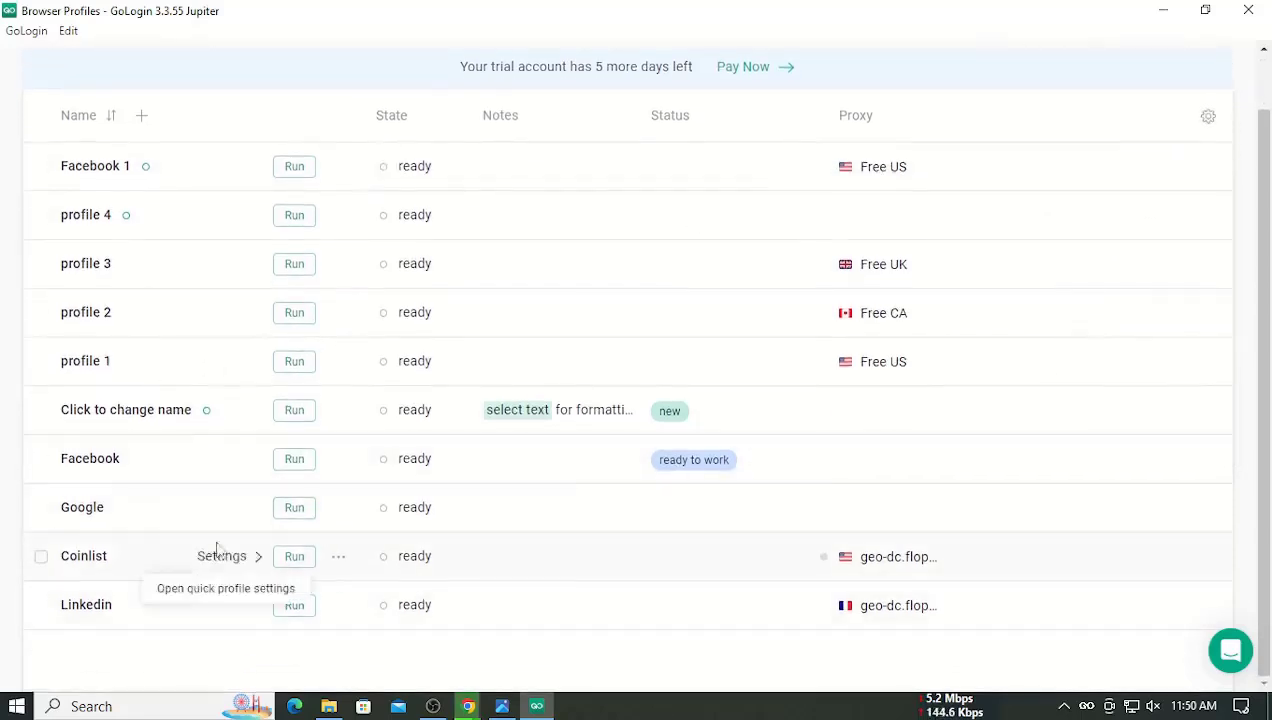
pyautogui.scroll(1, 216, 551)
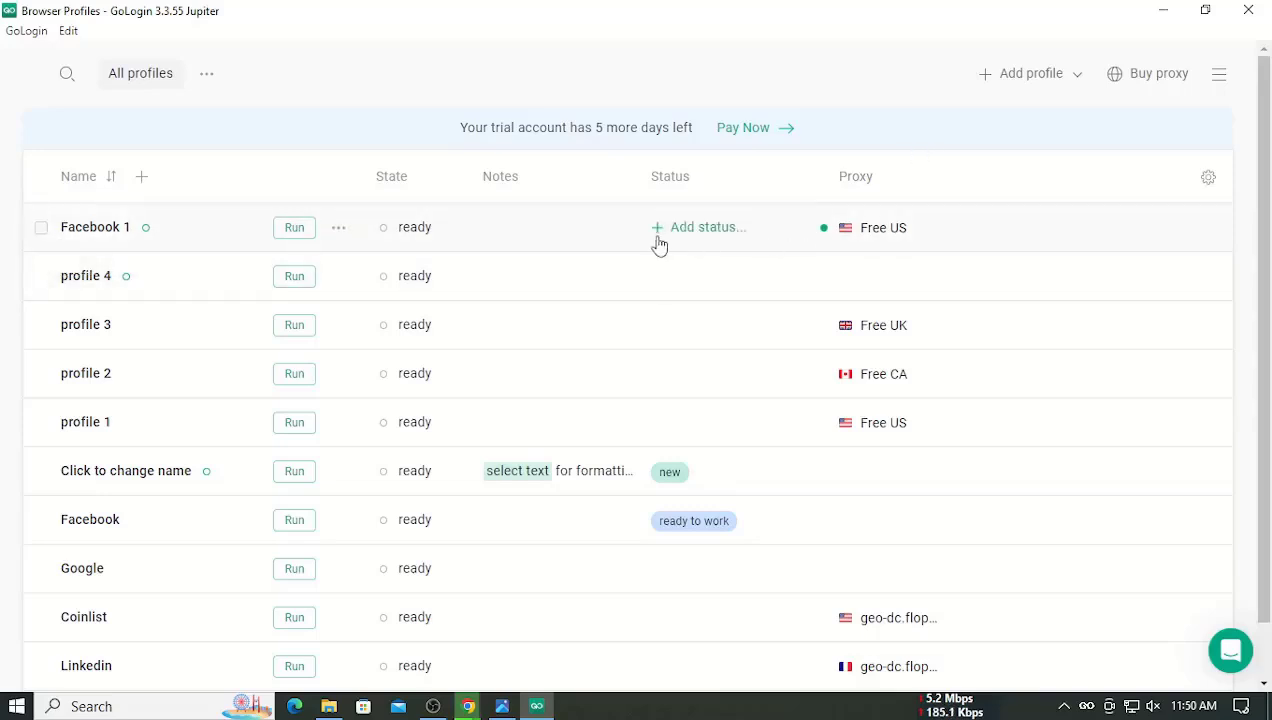
# - Run the Facebook 1 profile, check its new tab page, and minimize its browser window
pyautogui.click(290, 236)
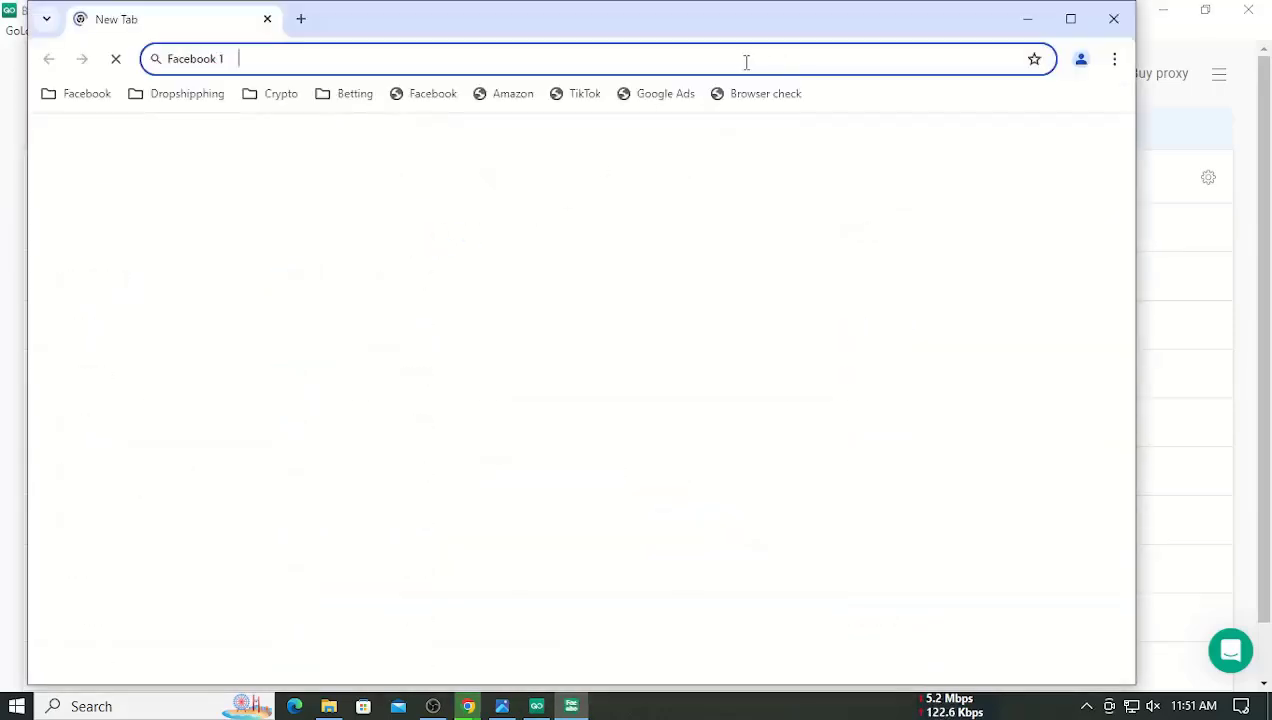
pyautogui.click(197, 58)
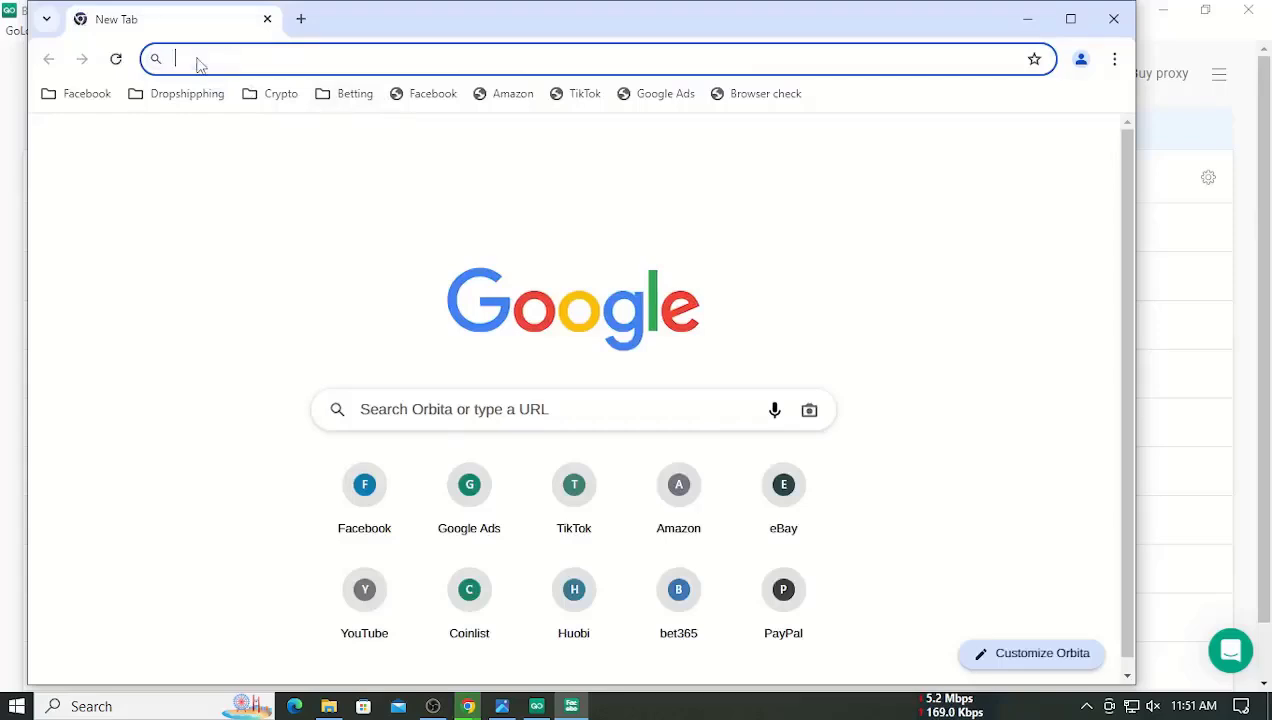
pyautogui.click(472, 412)
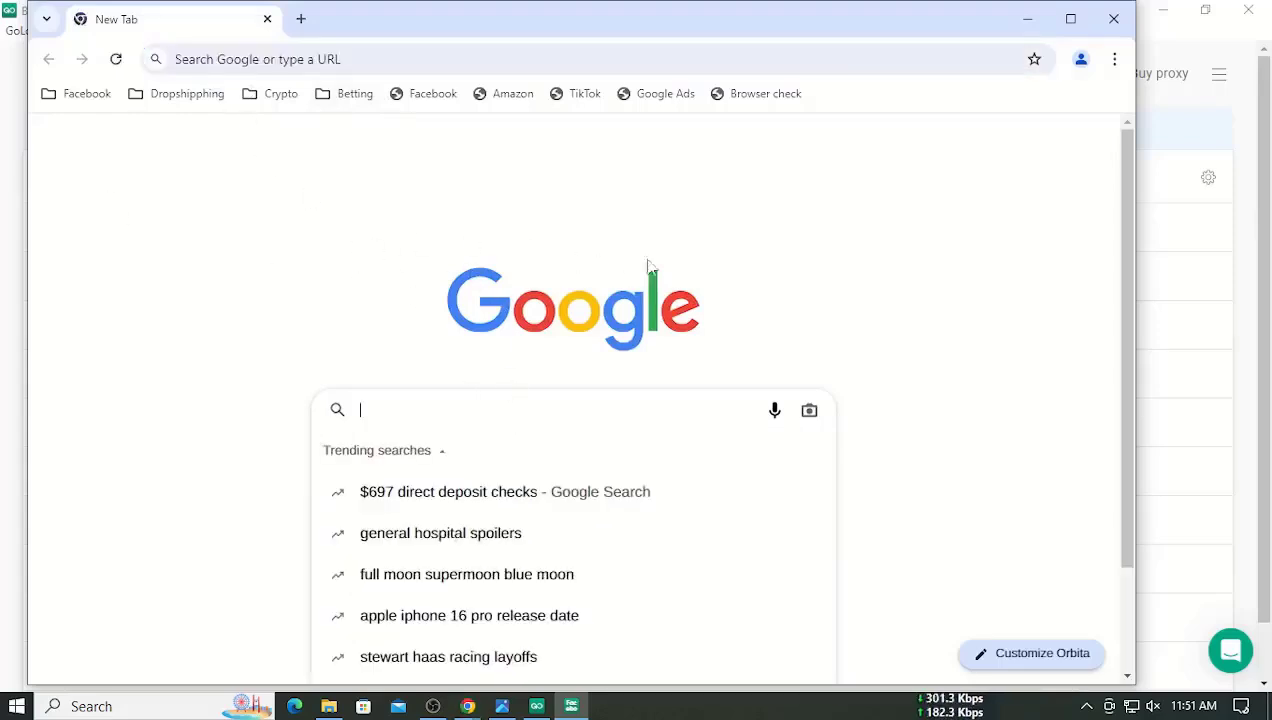
pyautogui.click(965, 232)
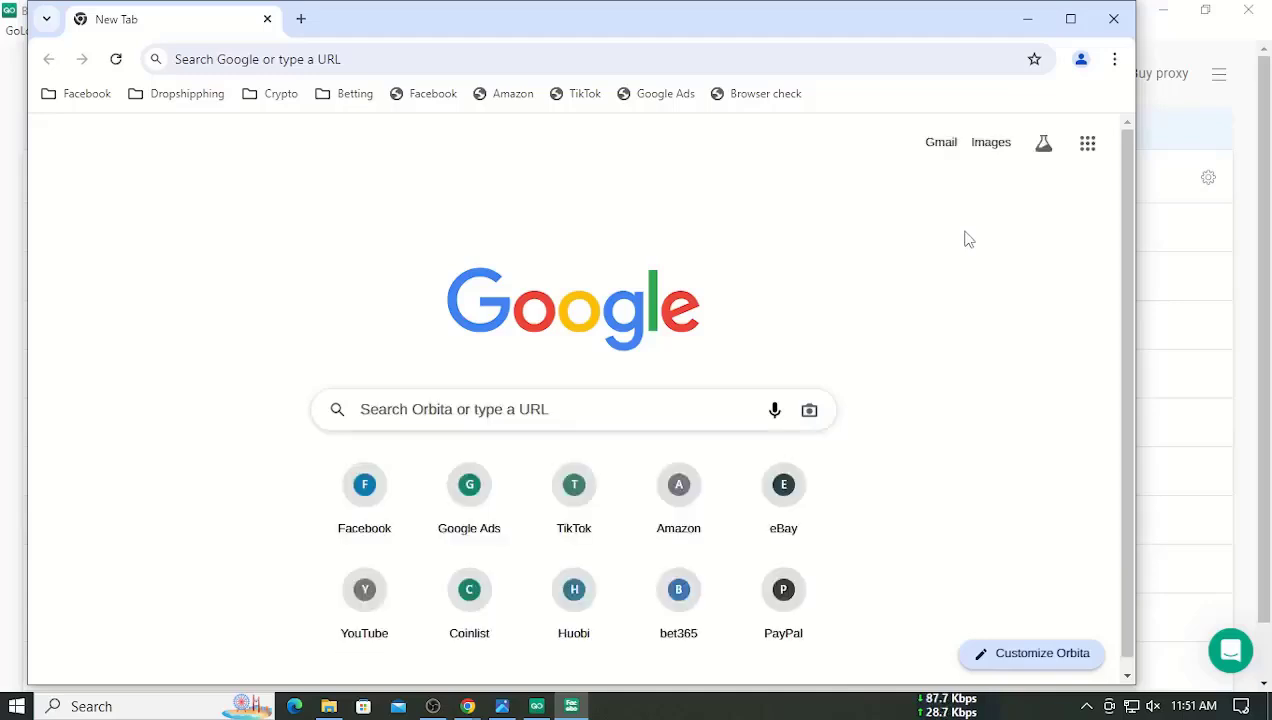
pyautogui.click(1026, 20)
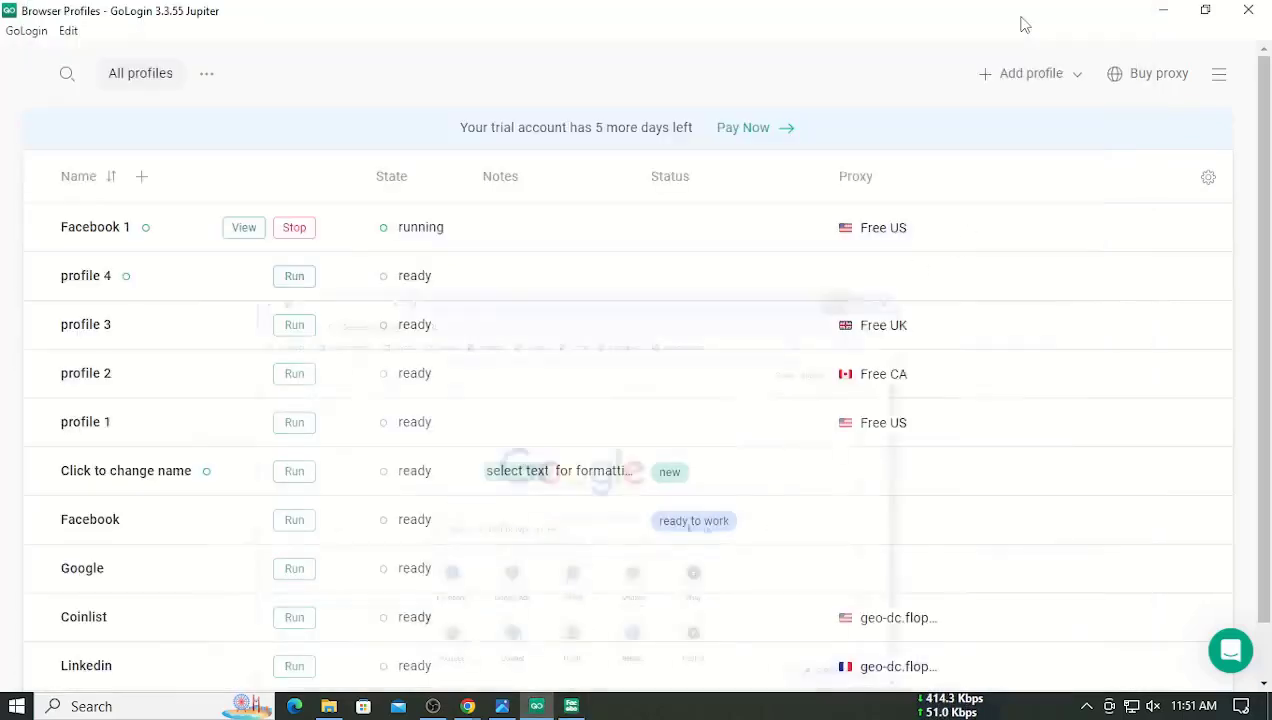
# - Create a browser profile named Facebook 2 with the saved Free UK proxy and run it
pyautogui.click(1031, 82)
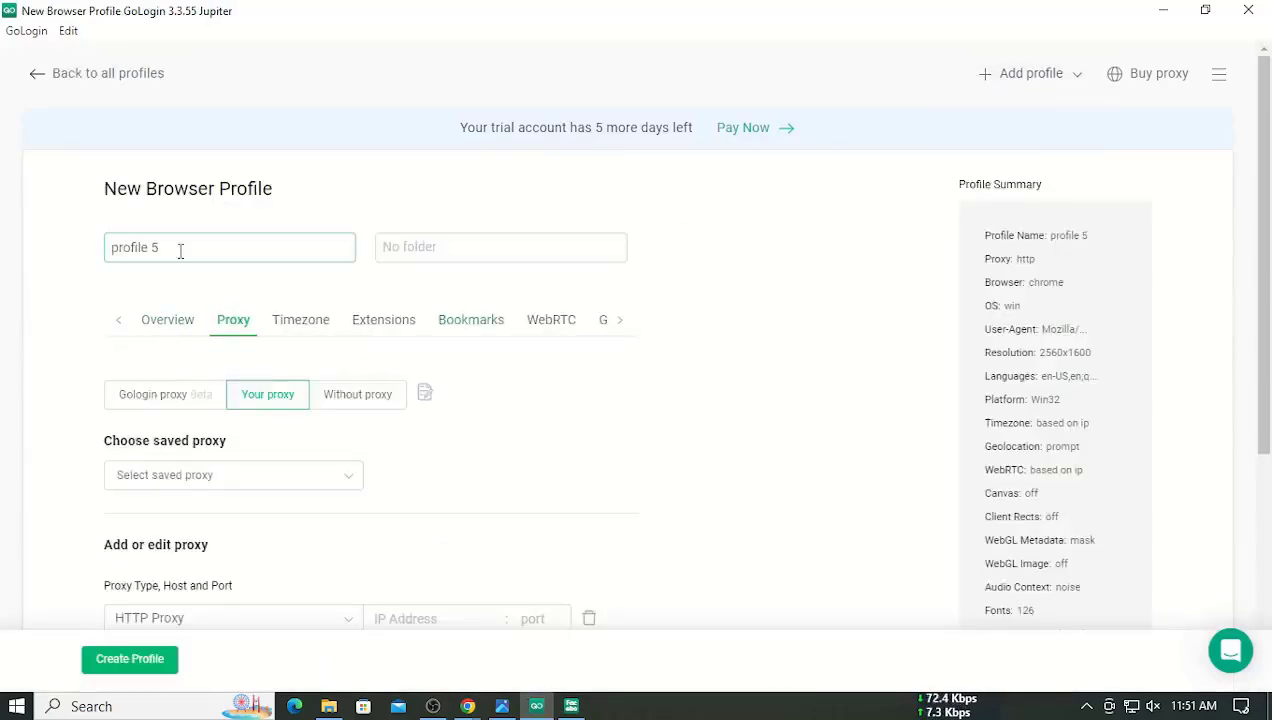
pyautogui.moveTo(187, 247); pyautogui.dragTo(8, 237)
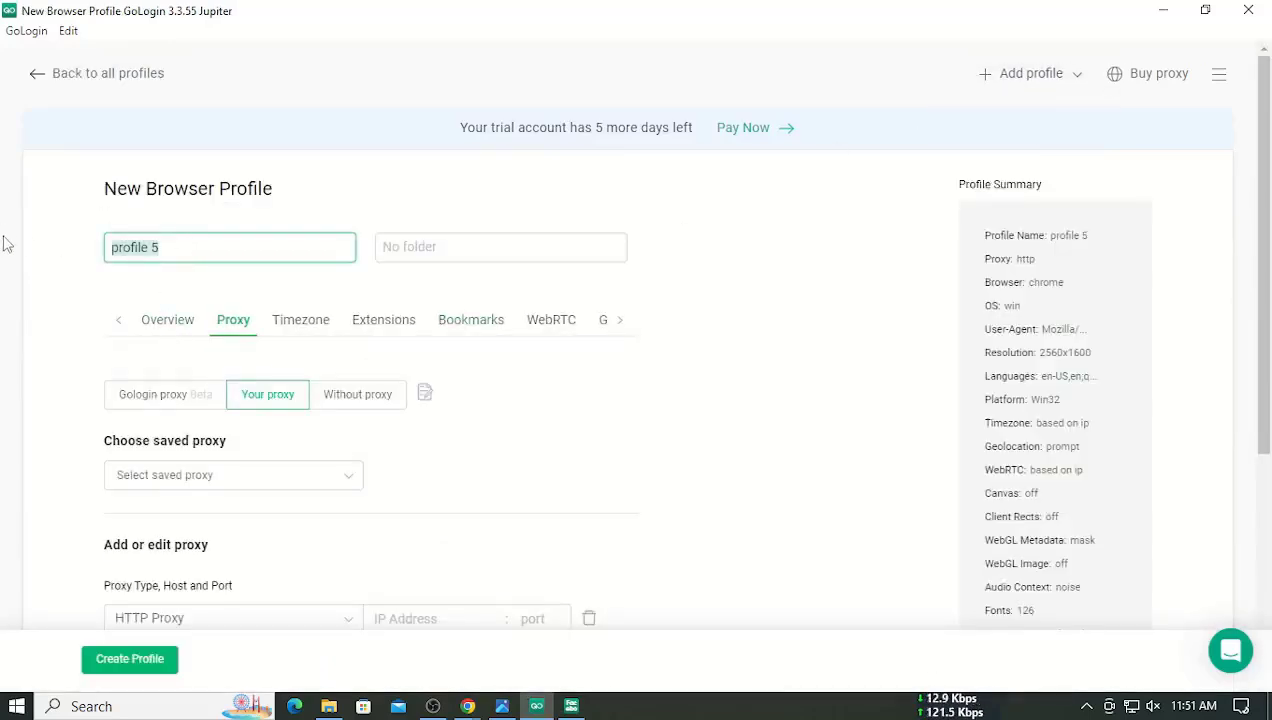
pyautogui.write('Facebook 2')
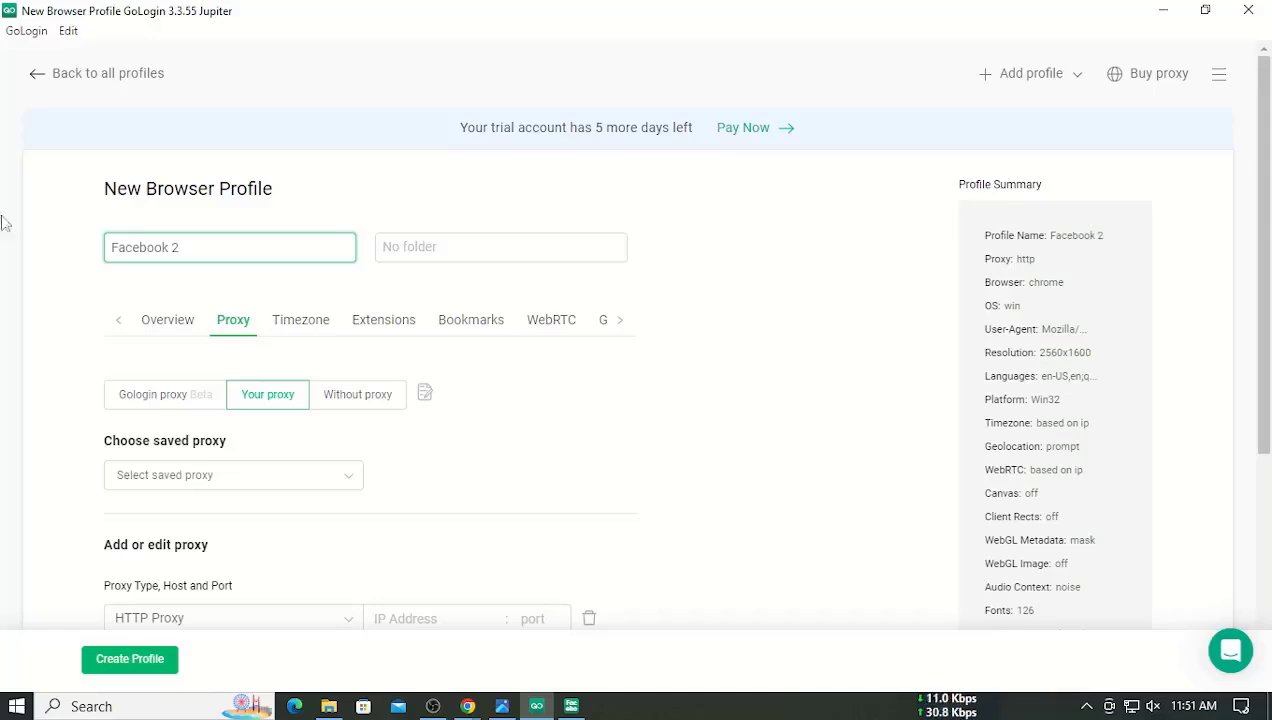
pyautogui.click(200, 476)
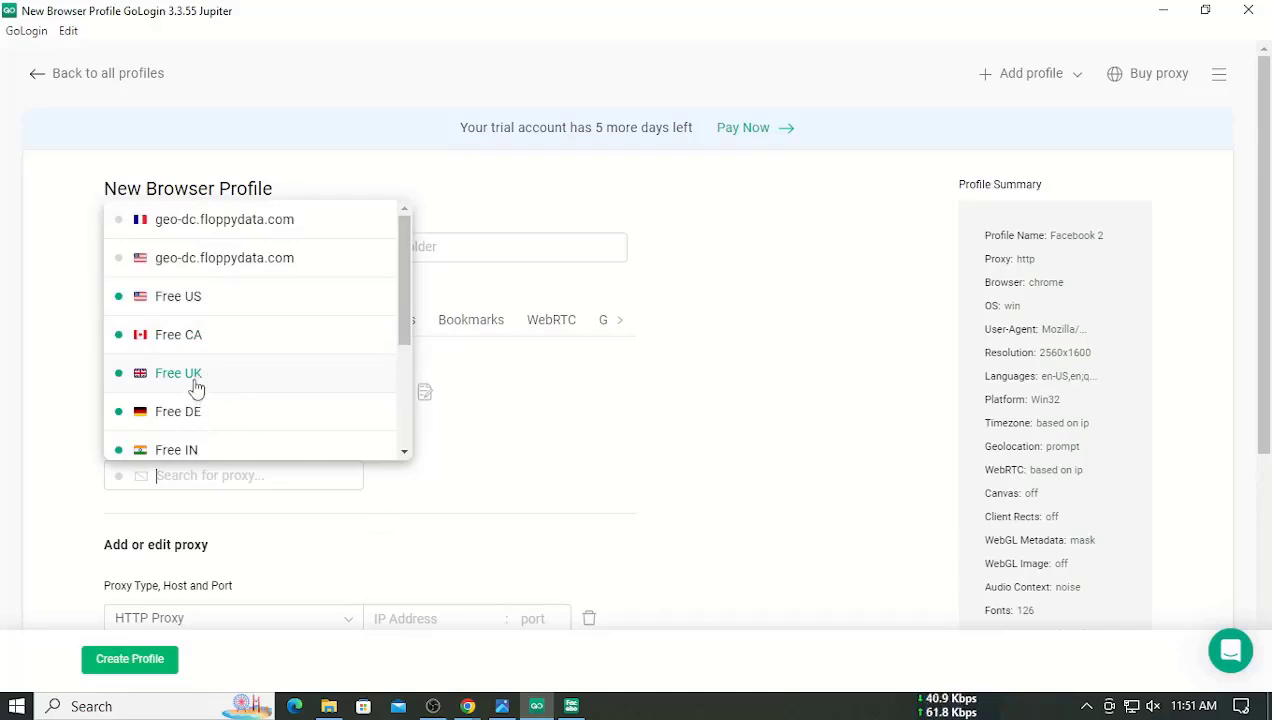
pyautogui.click(196, 382)
pyautogui.scroll(-3, 585, 426)
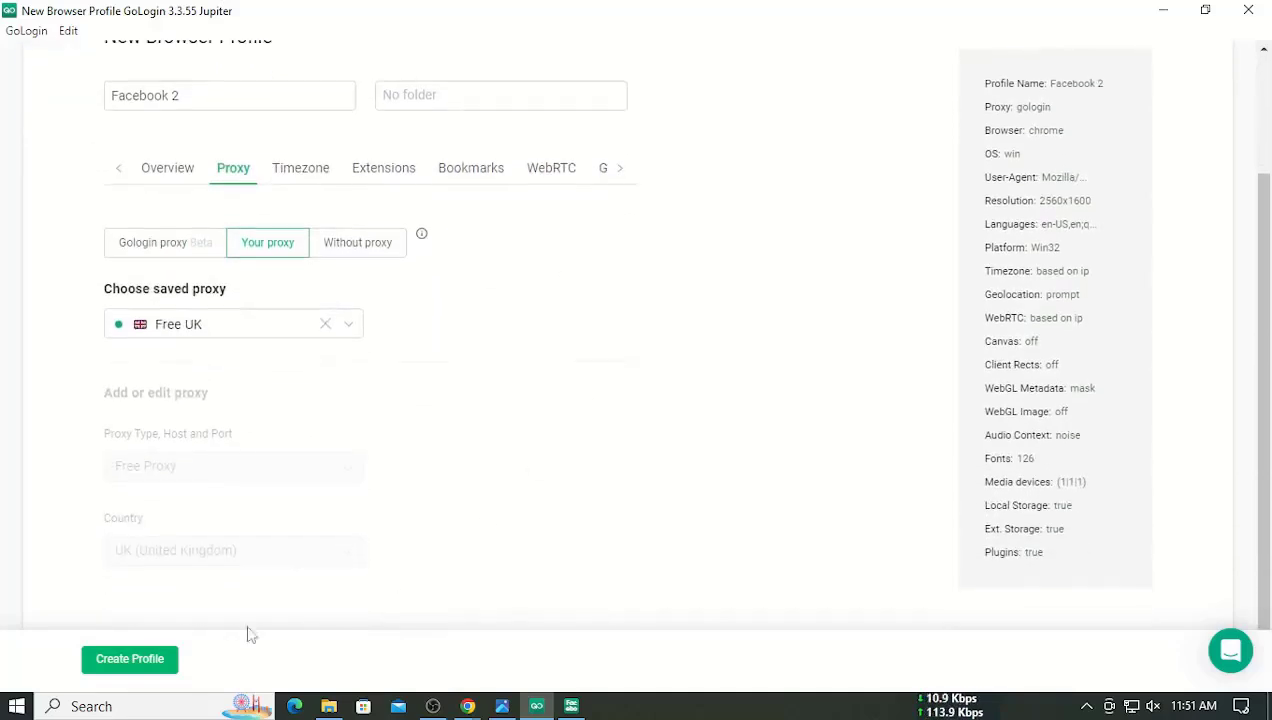
pyautogui.click(148, 660)
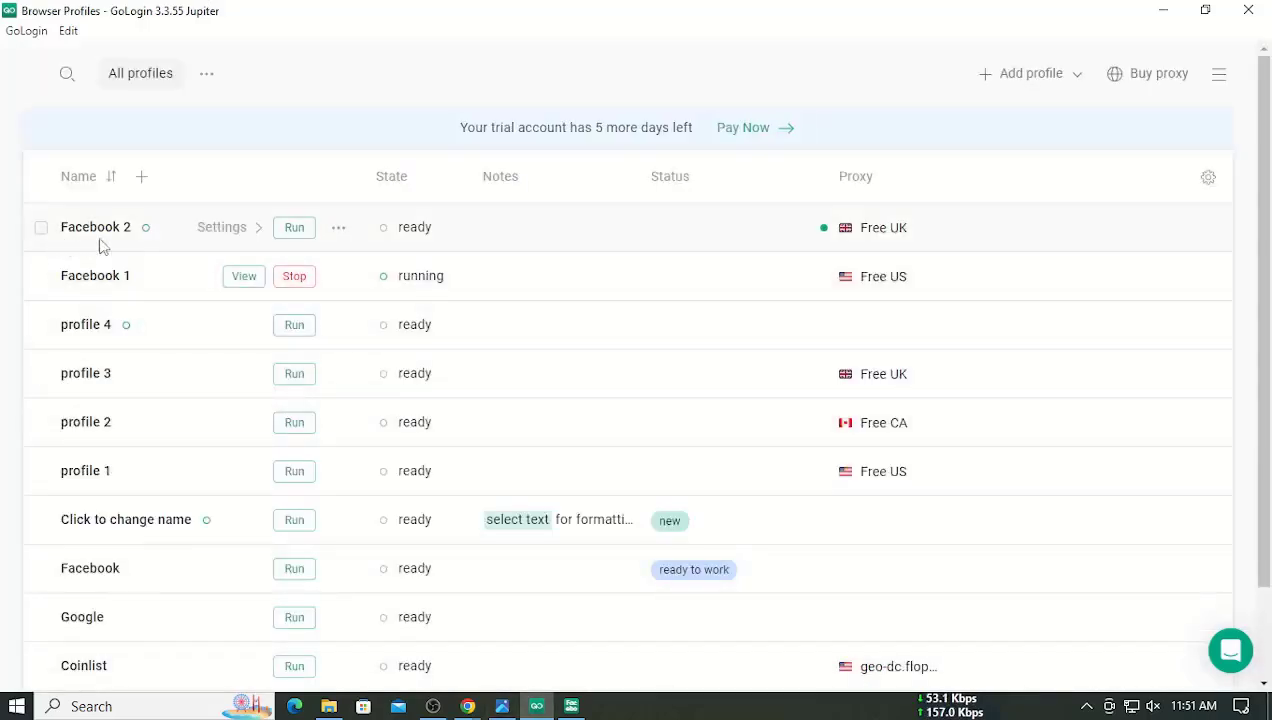
pyautogui.click(303, 236)
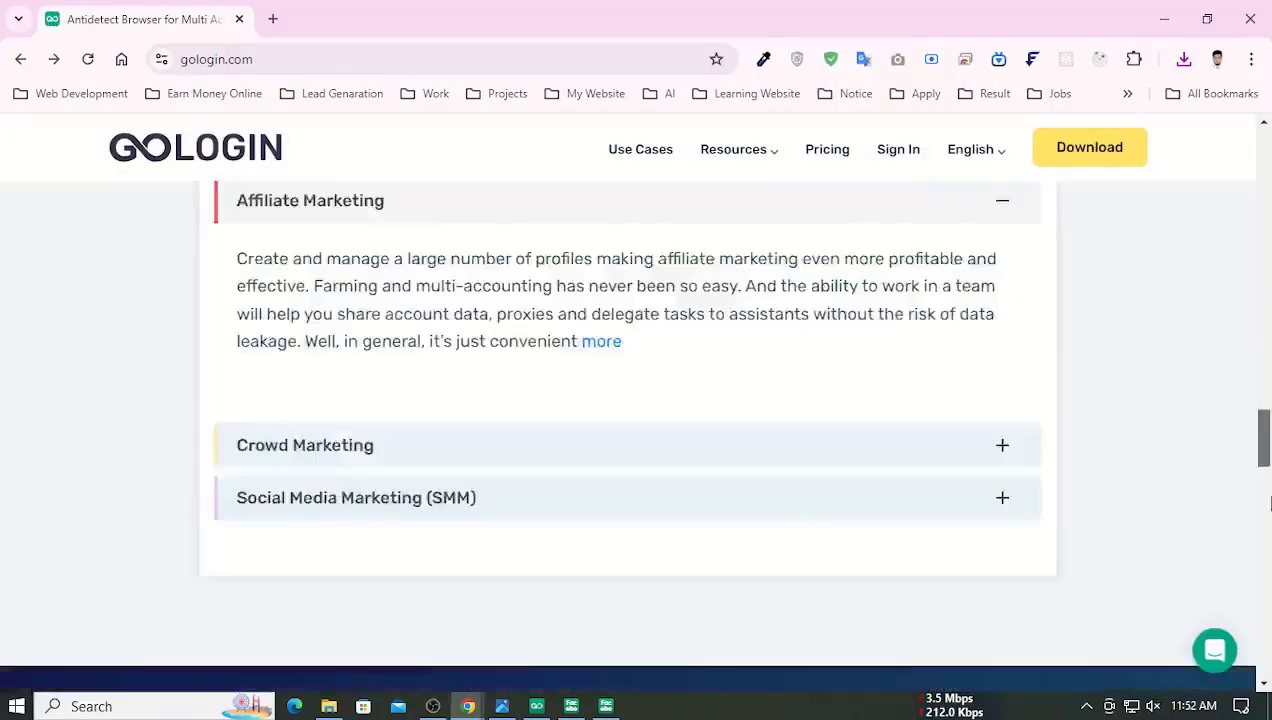
# - Open the GoLogin Help Center from the website's footer links and look through its article categories
pyautogui.scroll(-20, 1270, 503)
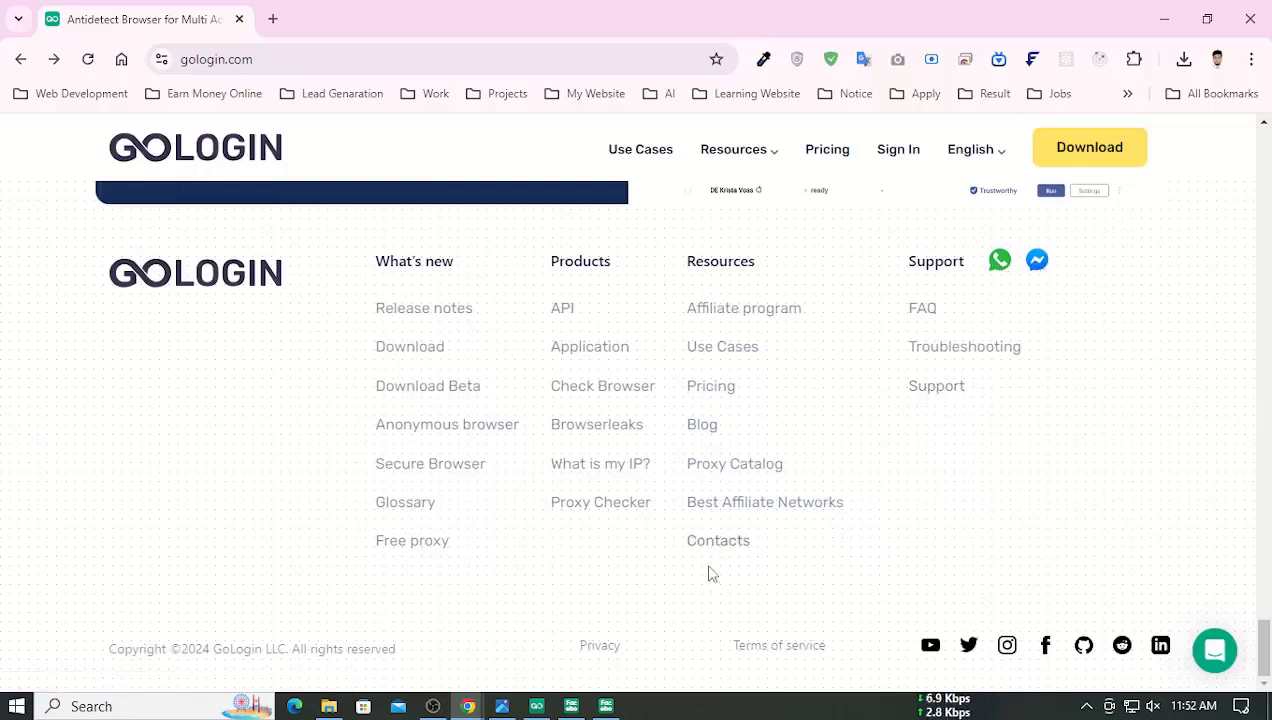
pyautogui.click(917, 397)
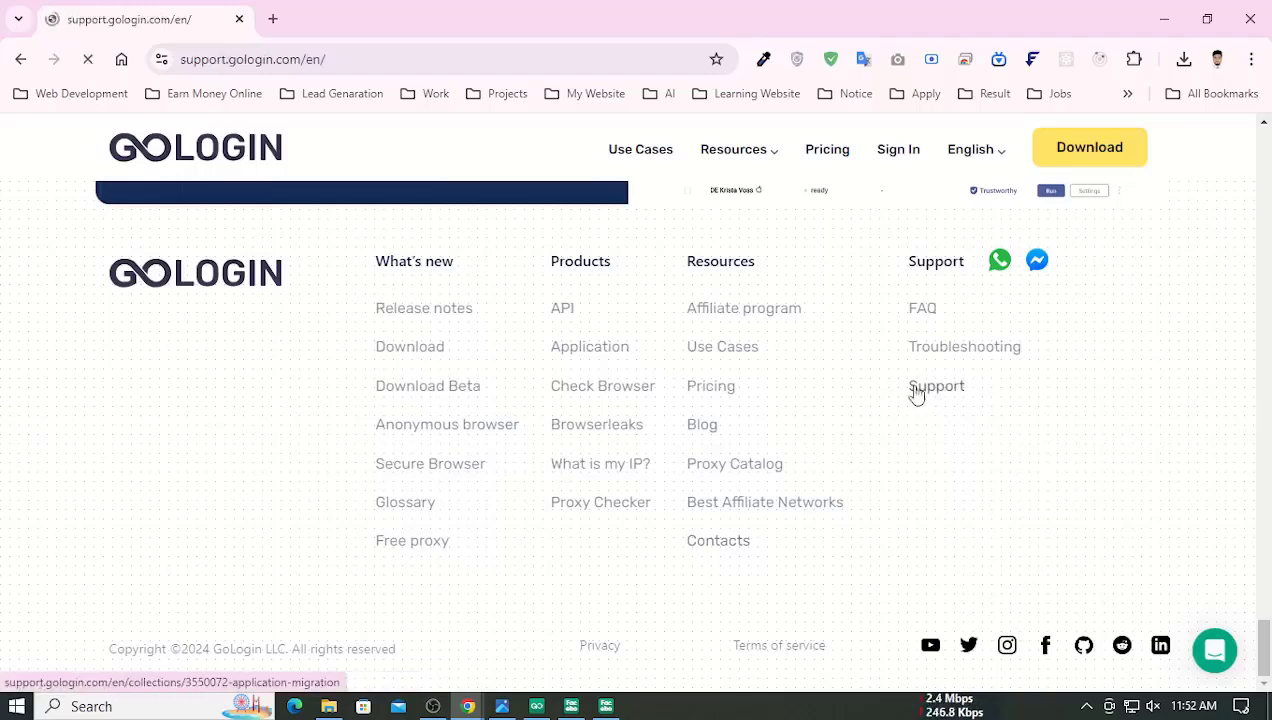
pyautogui.scroll(-15, 620, 430)
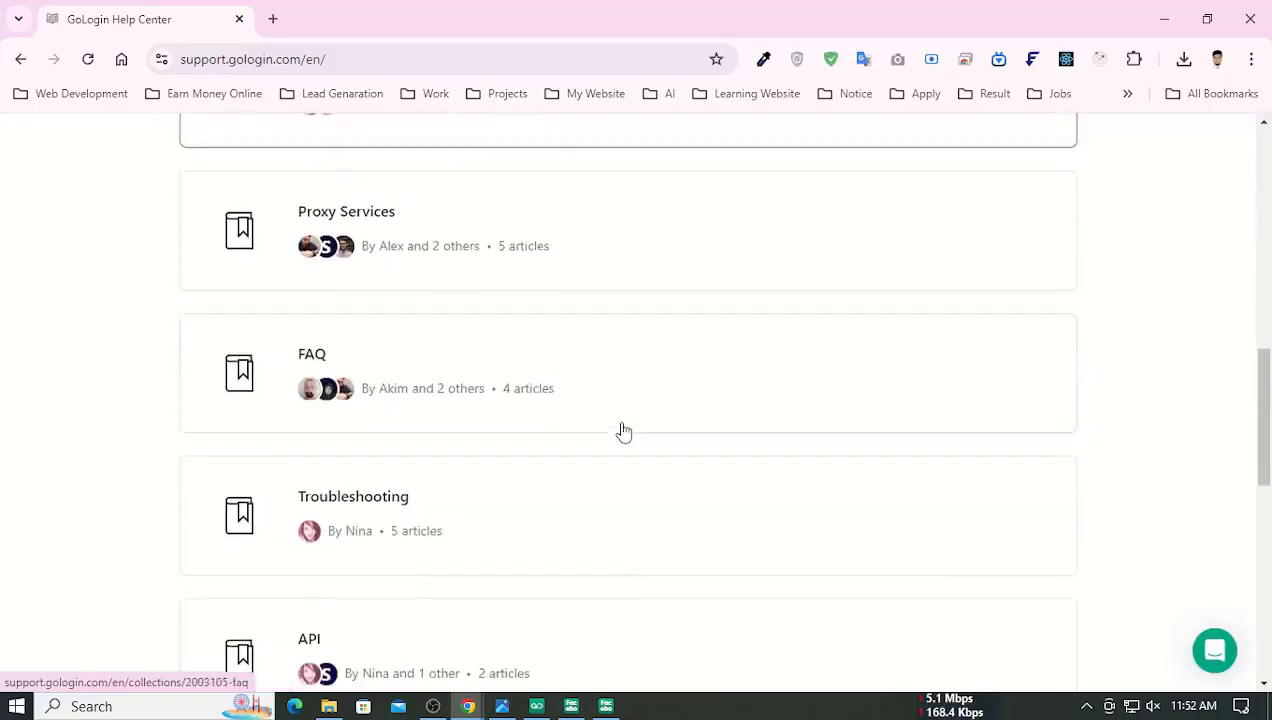
pyautogui.scroll(15, 590, 418)
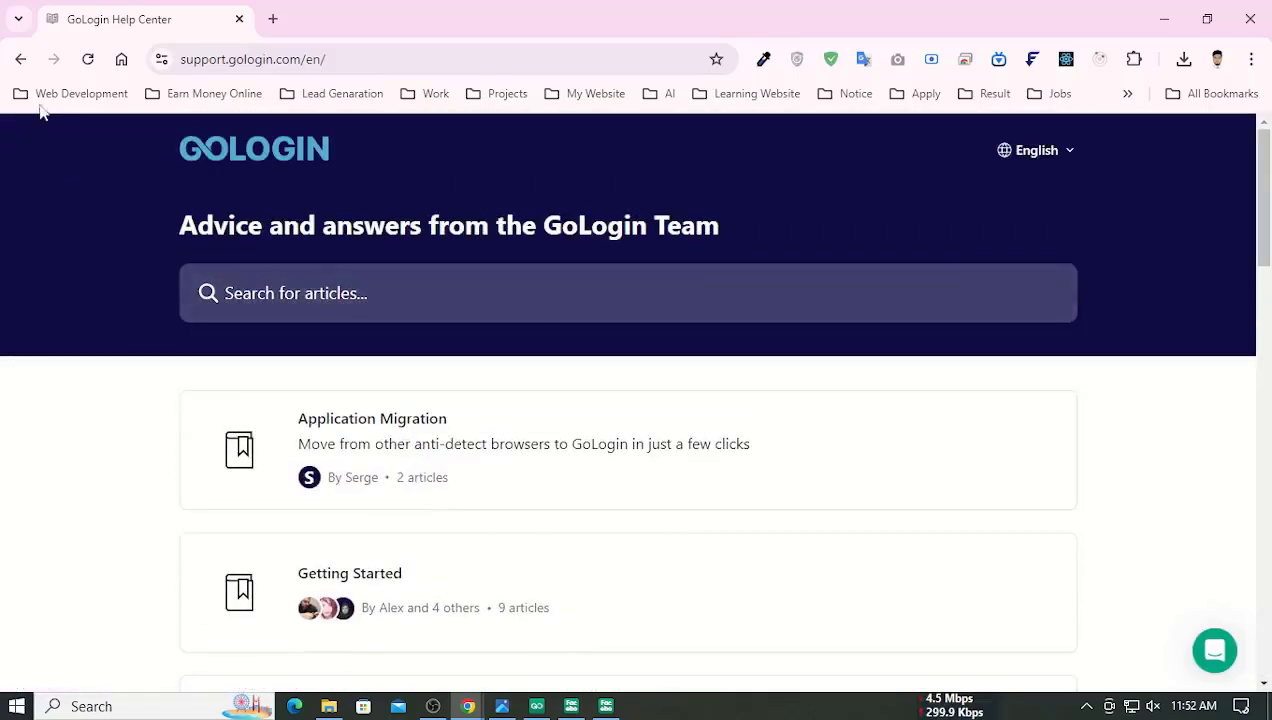
# - Return to the GoLogin homepage, open the Contacts page, and highlight the support e-mail address in the contact information
pyautogui.click(20, 59)
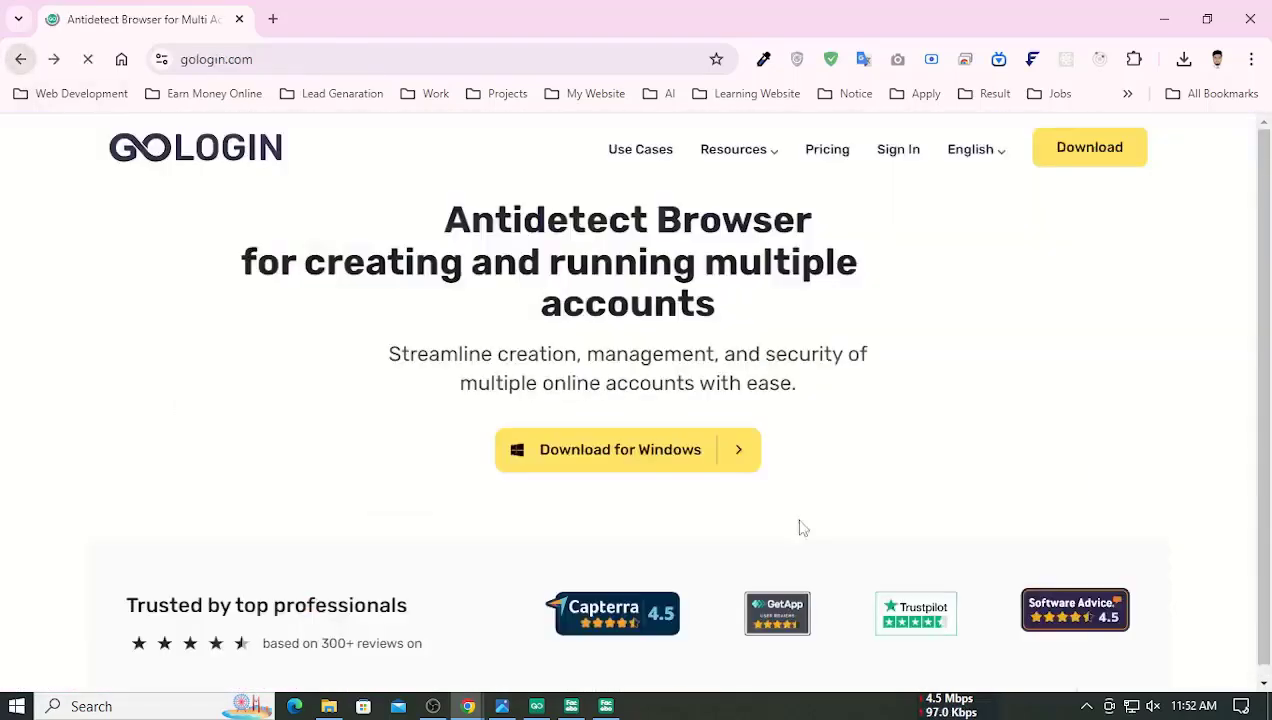
pyautogui.click(730, 540)
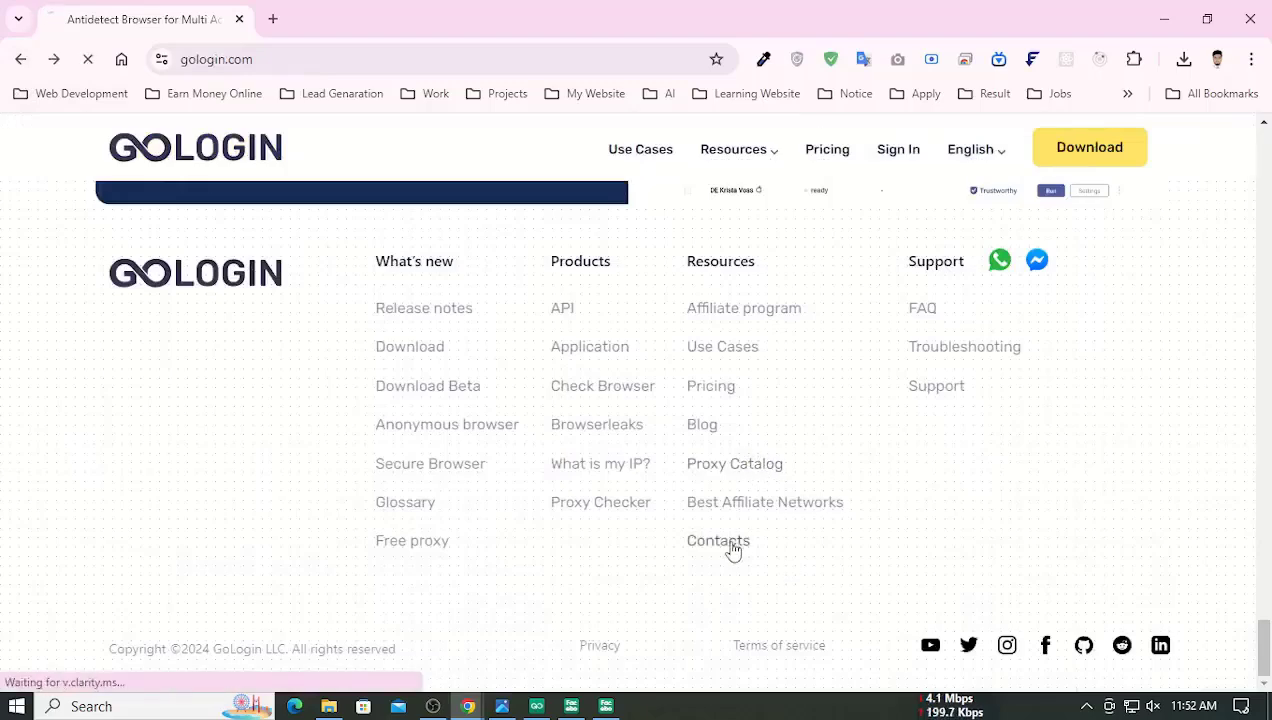
pyautogui.scroll(-3, 645, 497)
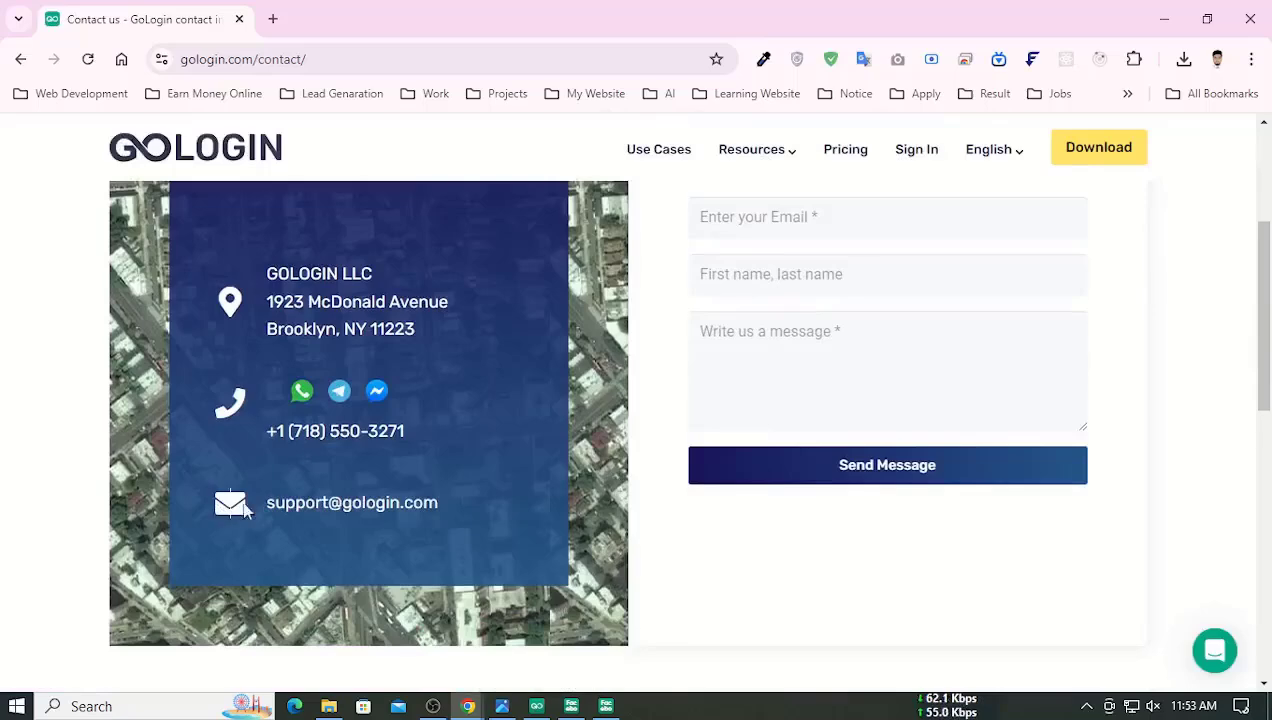
pyautogui.moveTo(245, 510); pyautogui.dragTo(450, 518)
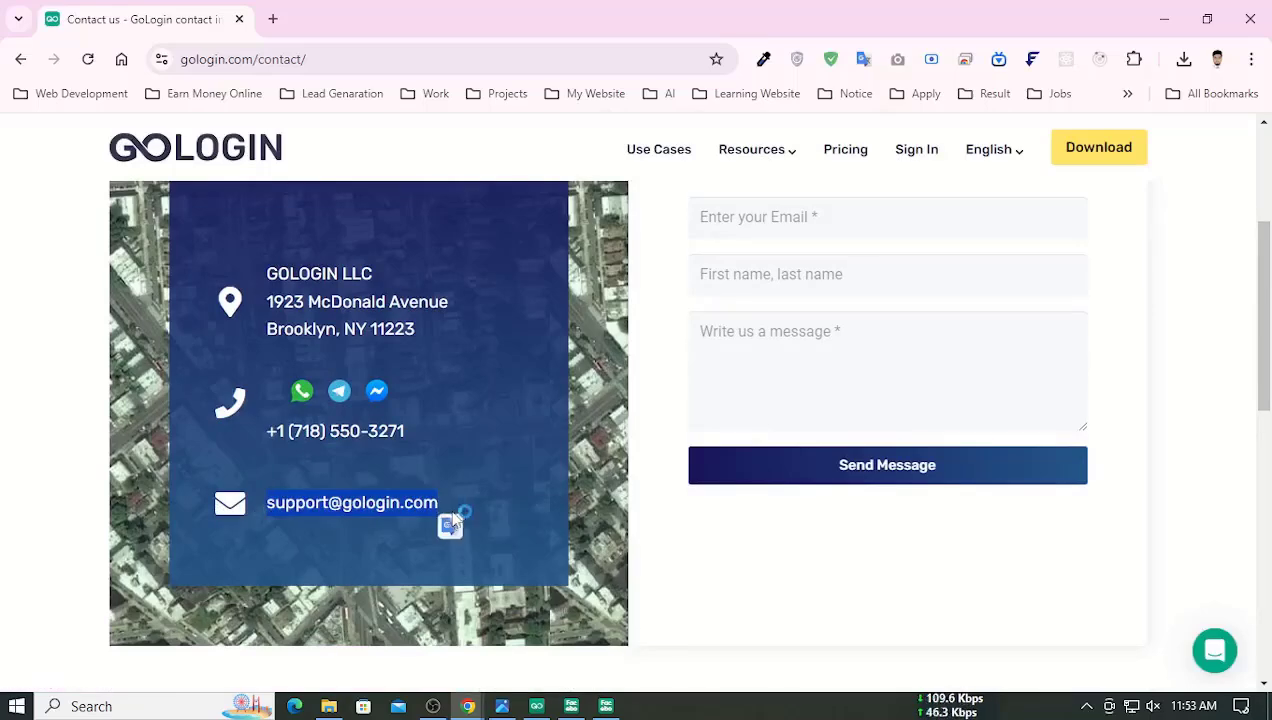
pyautogui.scroll(3, 452, 522)
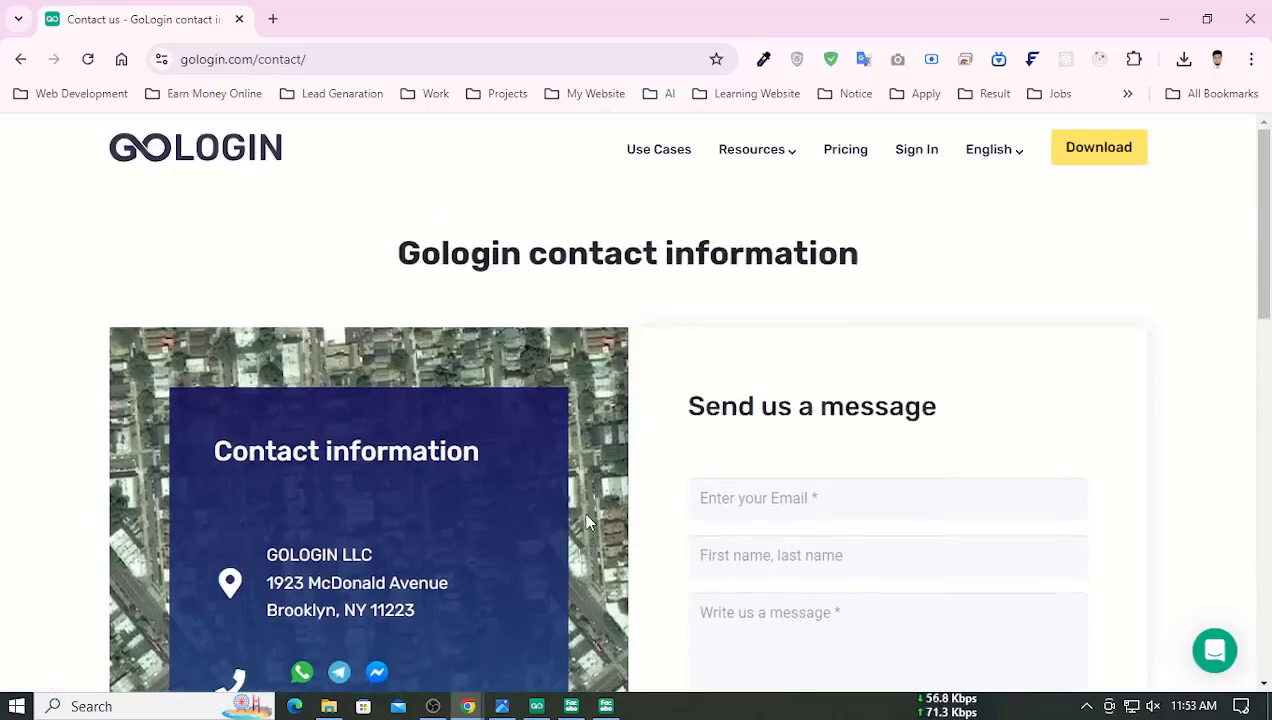